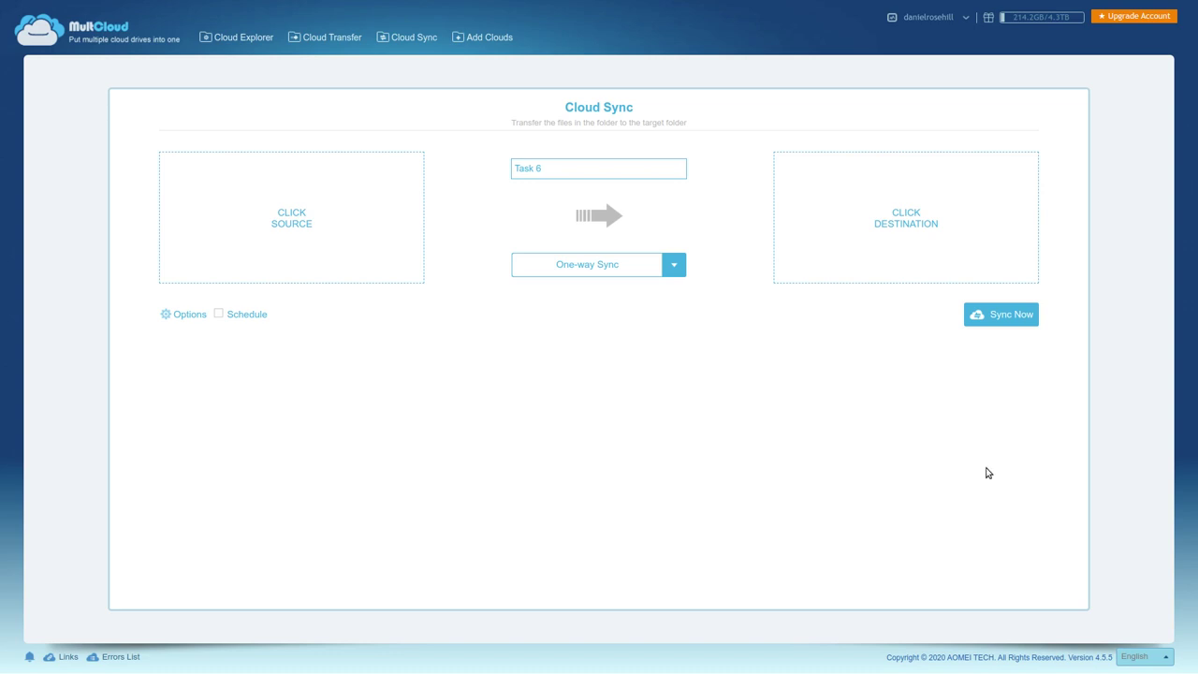
Open the Cloud Explorer and check which interface languages are available.
left_click(246, 39)
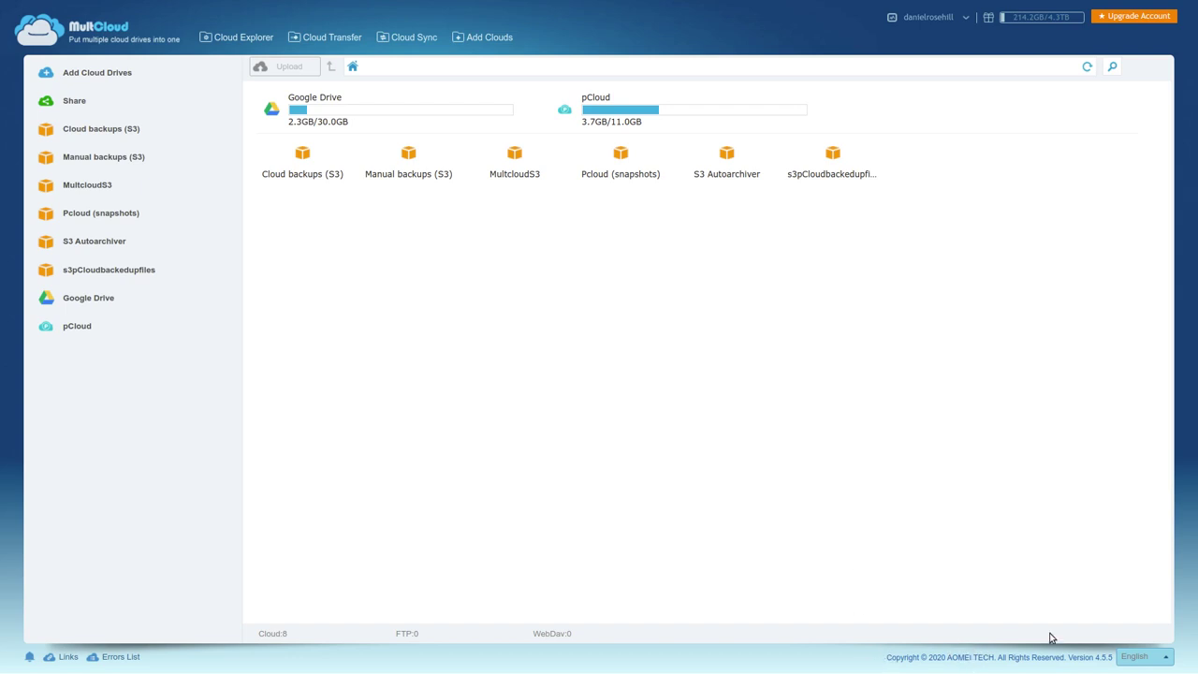
left_click(1156, 663)
left_click(723, 538)
left_click(1153, 660)
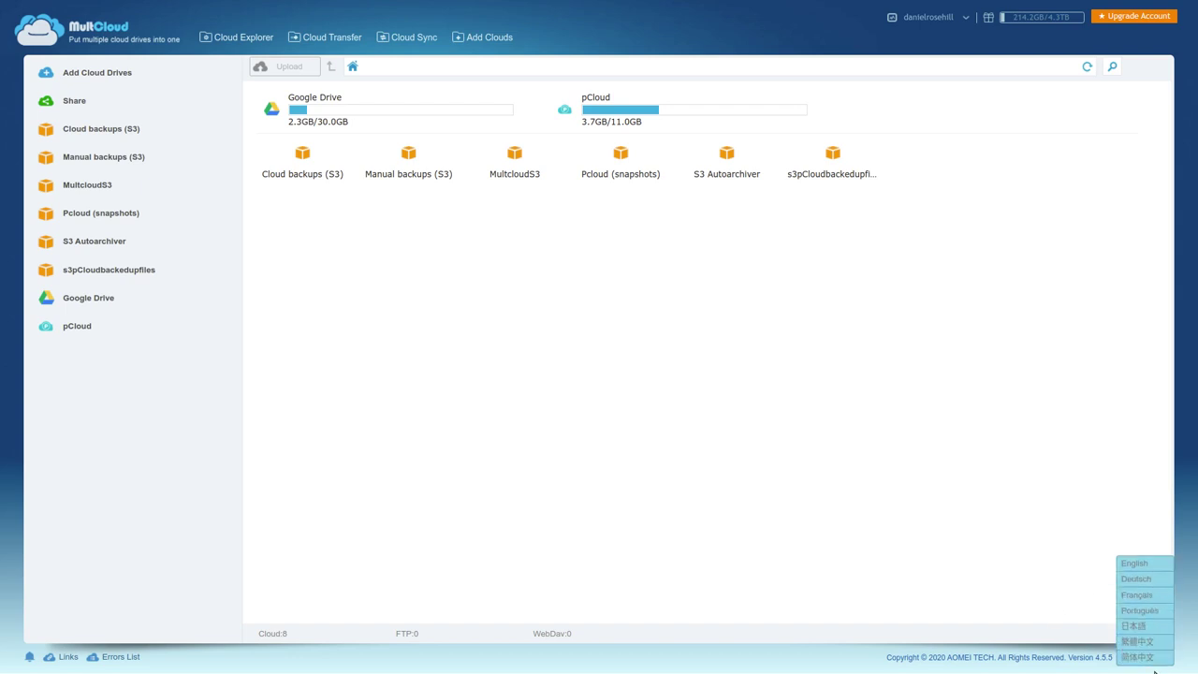
left_click(1026, 558)
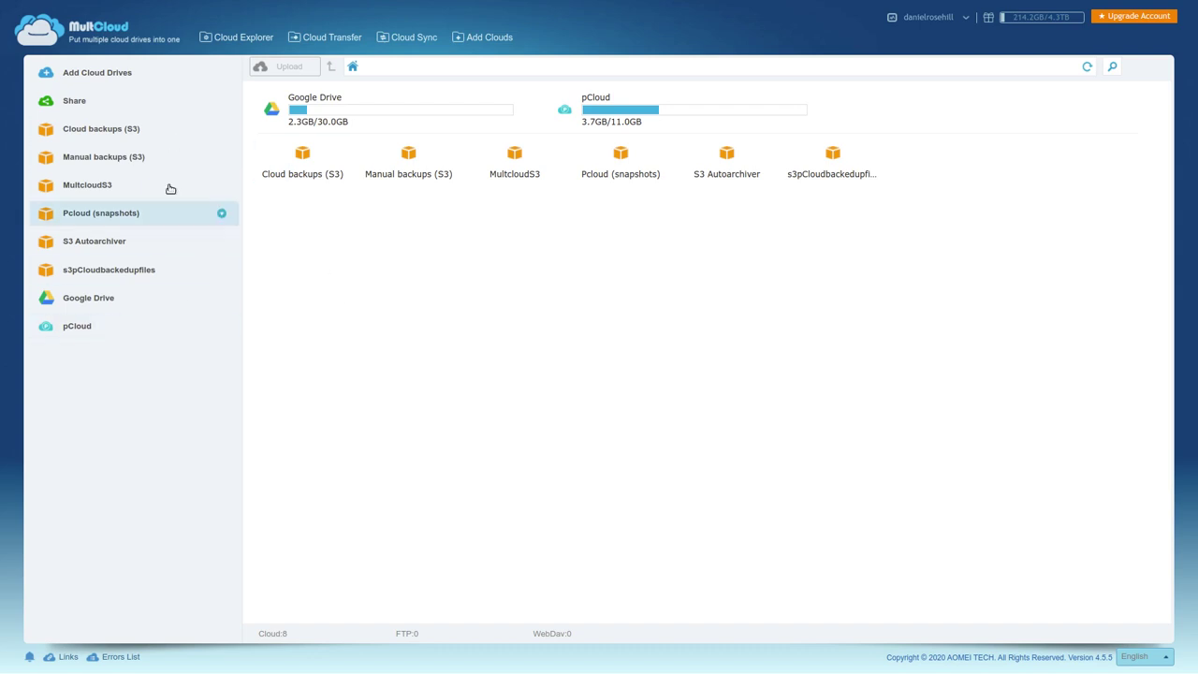
Browse the full list of cloud services that can be added as cloud drives.
left_click(136, 74)
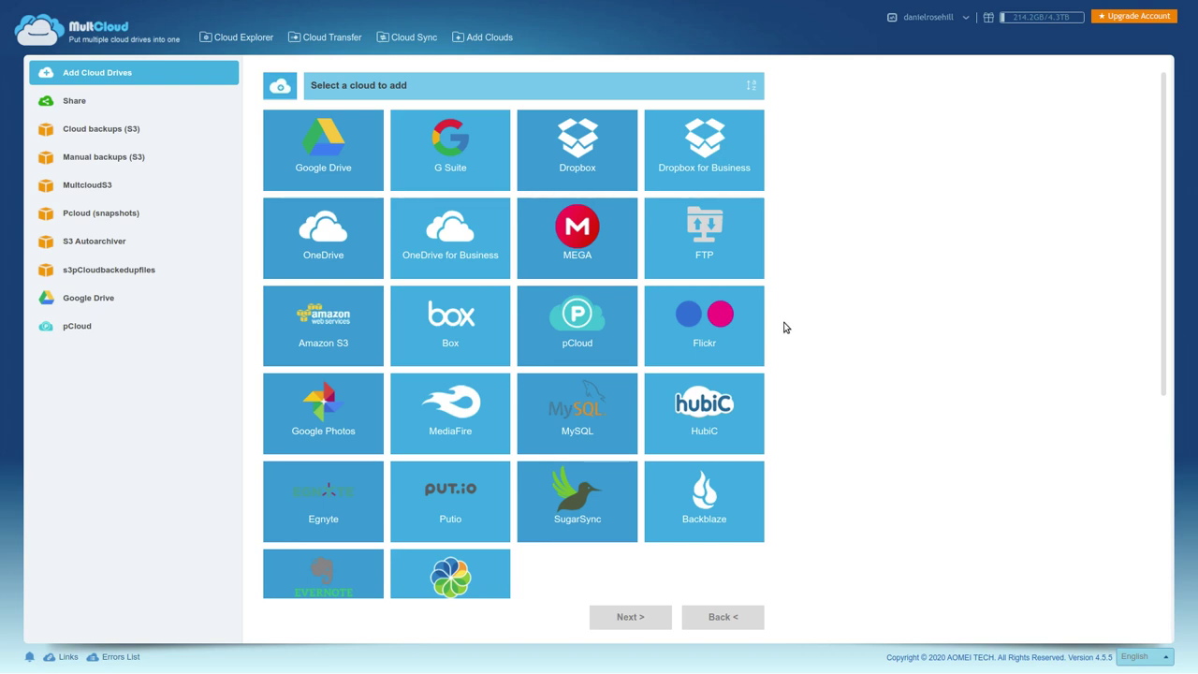
scroll(967, 302, "down", 2)
scroll(954, 313, "up", 2)
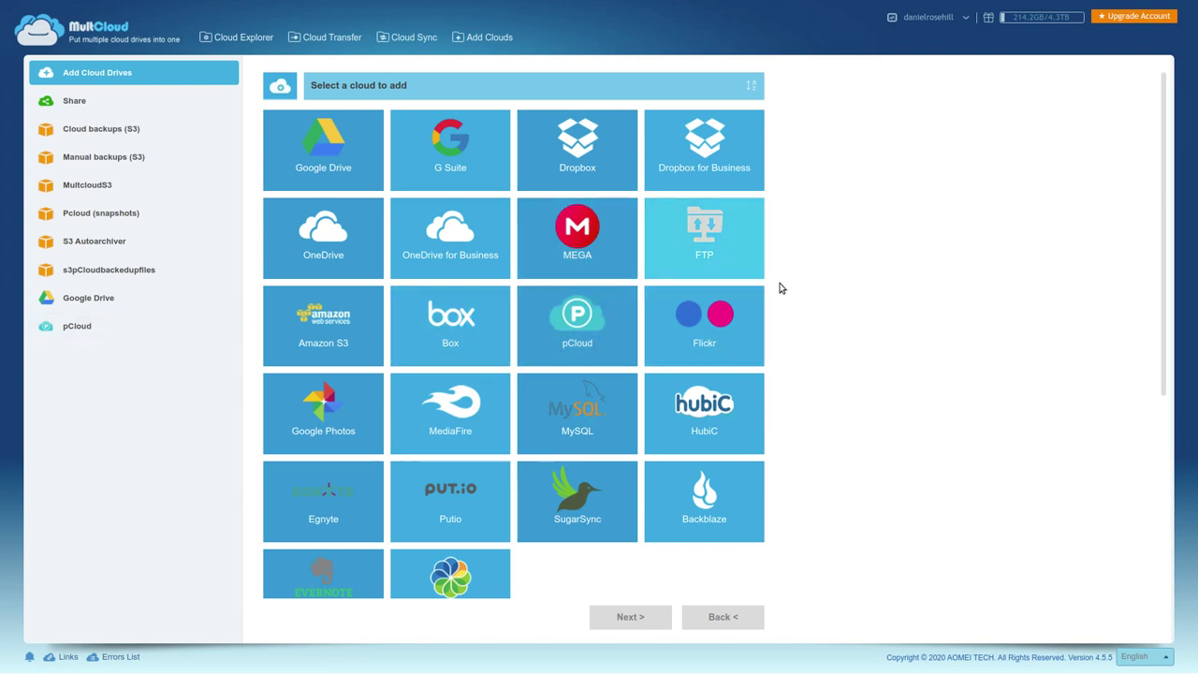
scroll(786, 302, "down", 3)
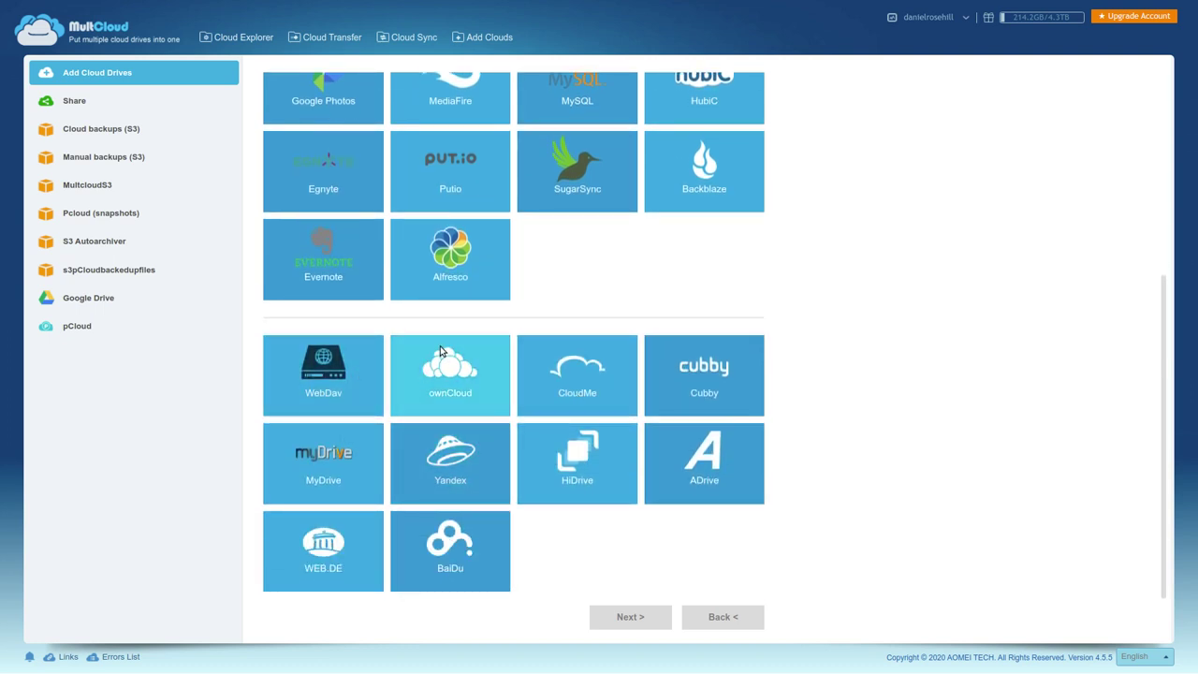
scroll(440, 350, "up", 5)
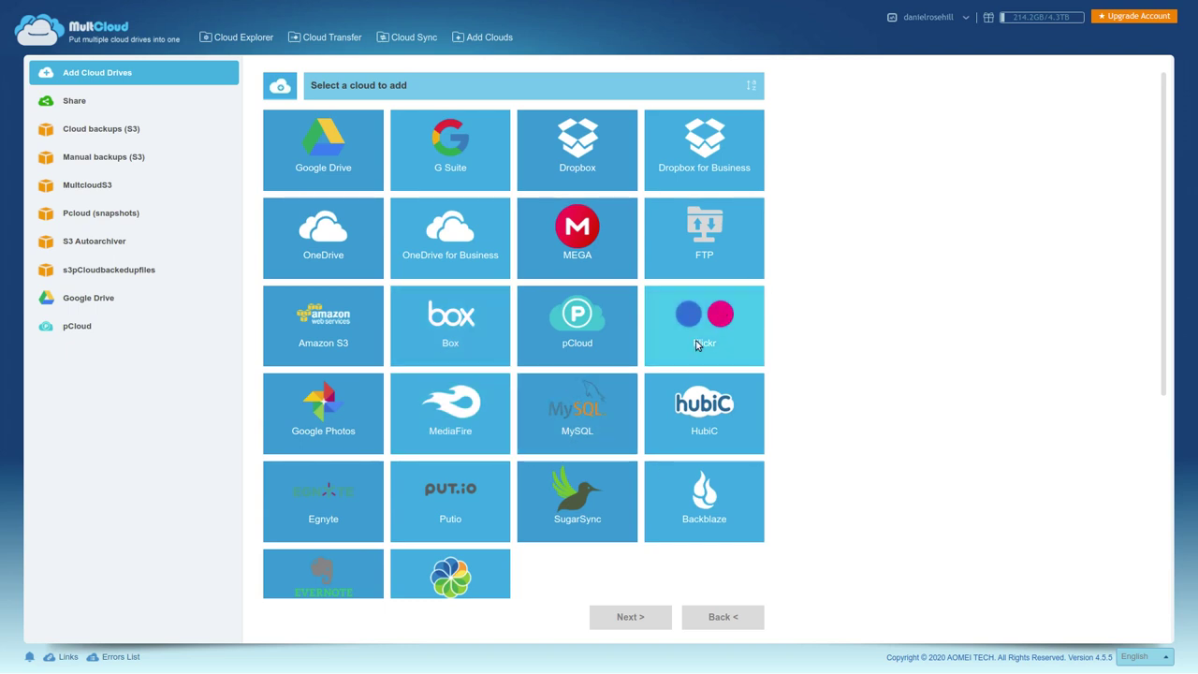
scroll(516, 420, "down", 4)
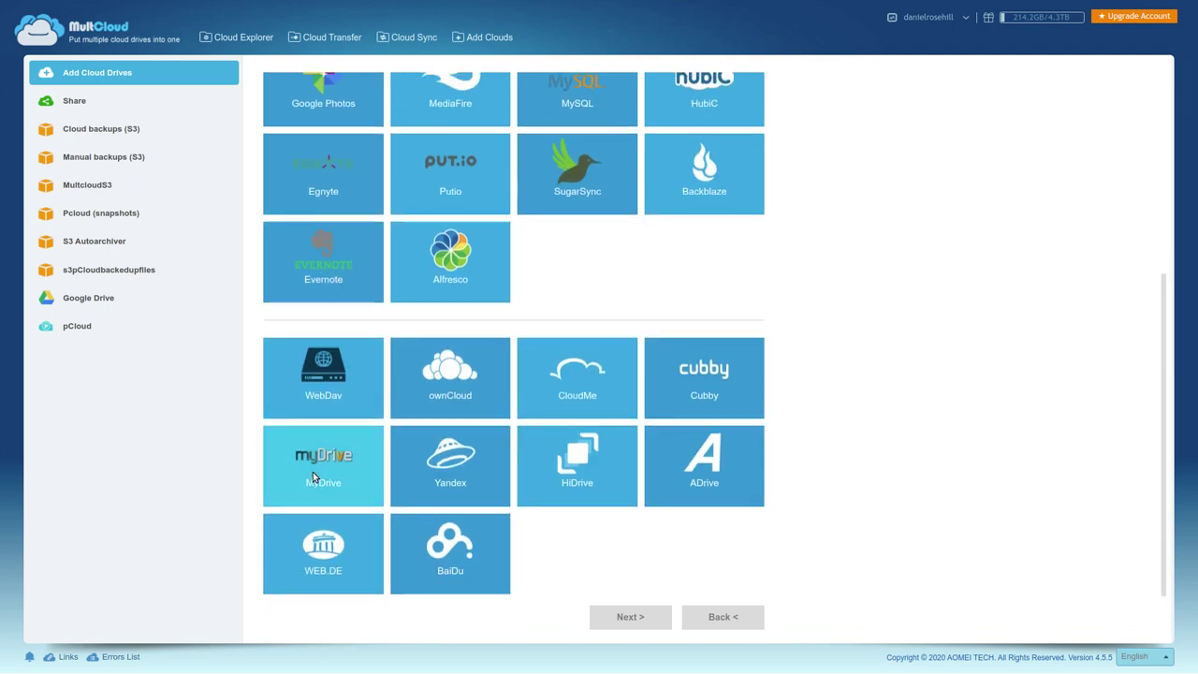
scroll(312, 472, "up", 2)
scroll(313, 472, "down", 2)
scroll(322, 472, "up", 3)
scroll(322, 472, "up", 1)
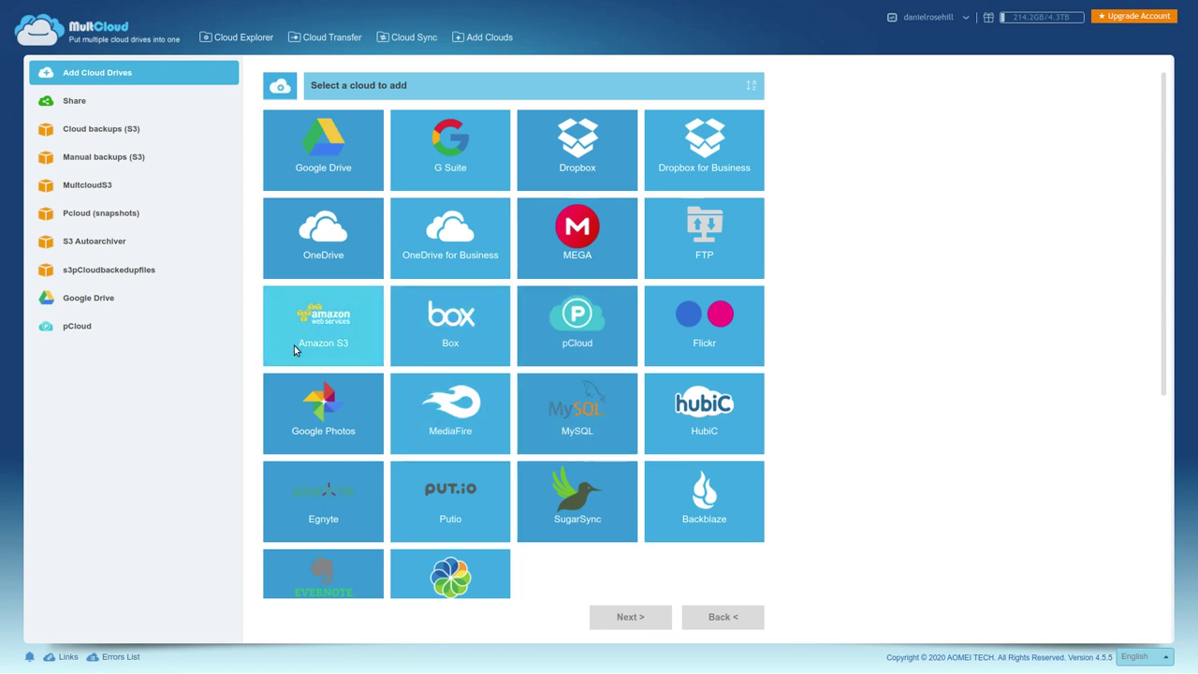
scroll(726, 490, "down", 3)
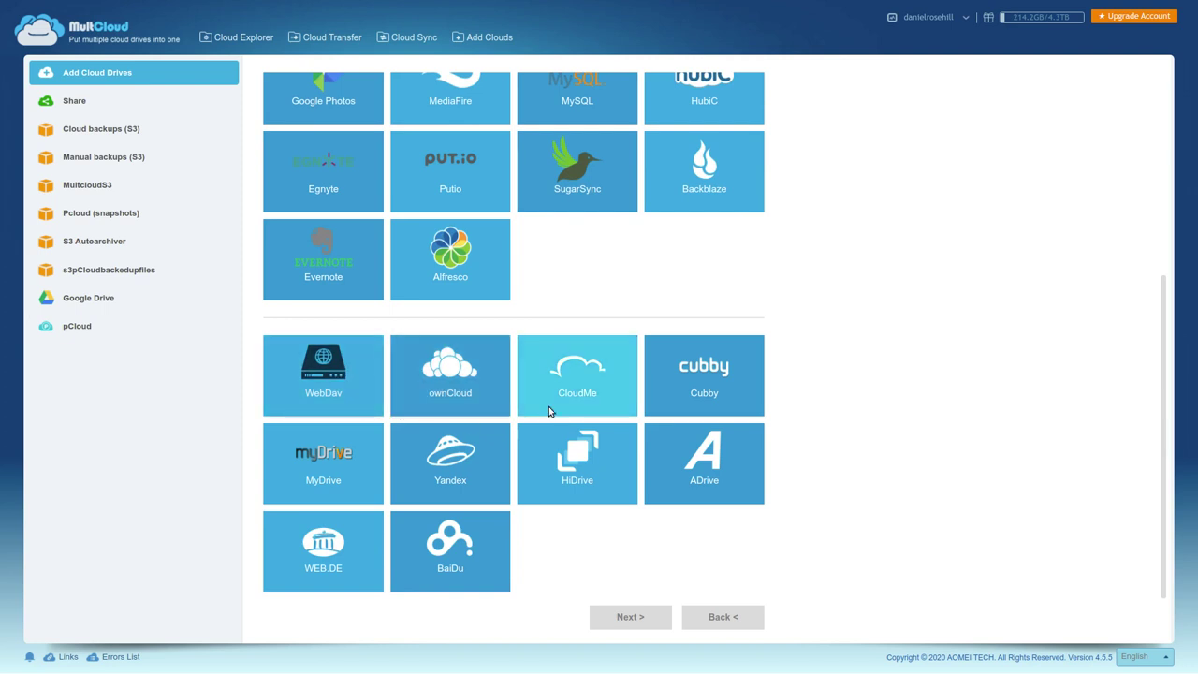
scroll(468, 365, "up", 4)
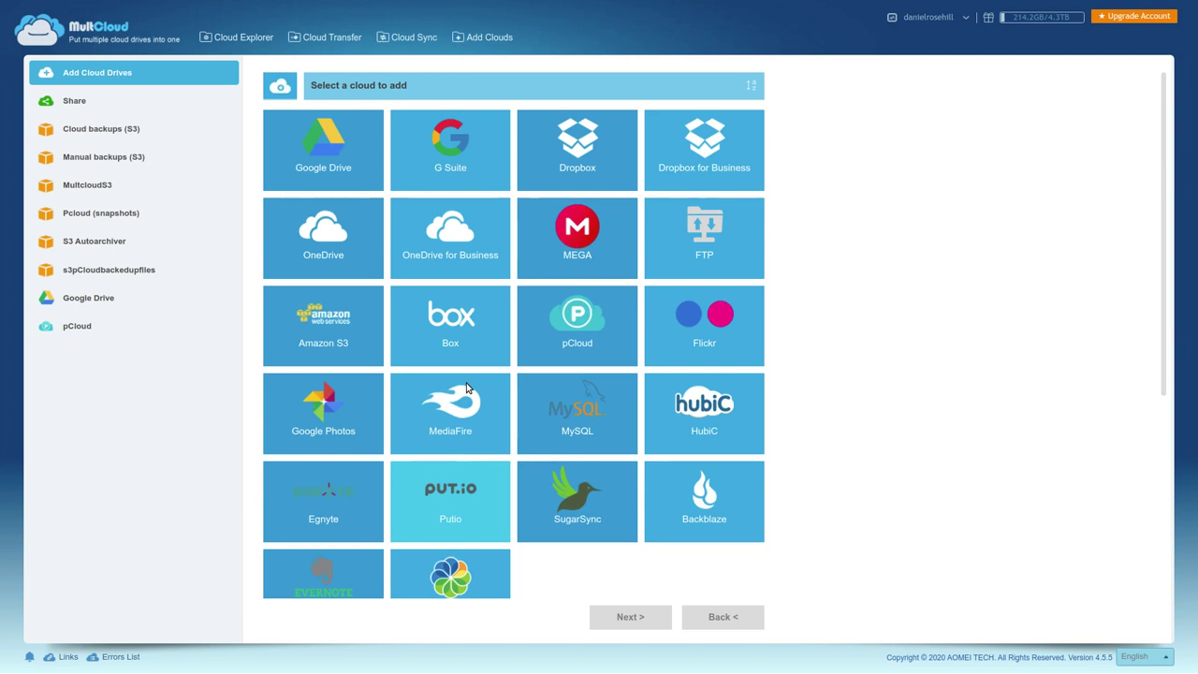
Examine the form for adding an FTP account with SFTP as the protocol, and return to the Cloud Explorer.
left_click(661, 232)
left_click(636, 623)
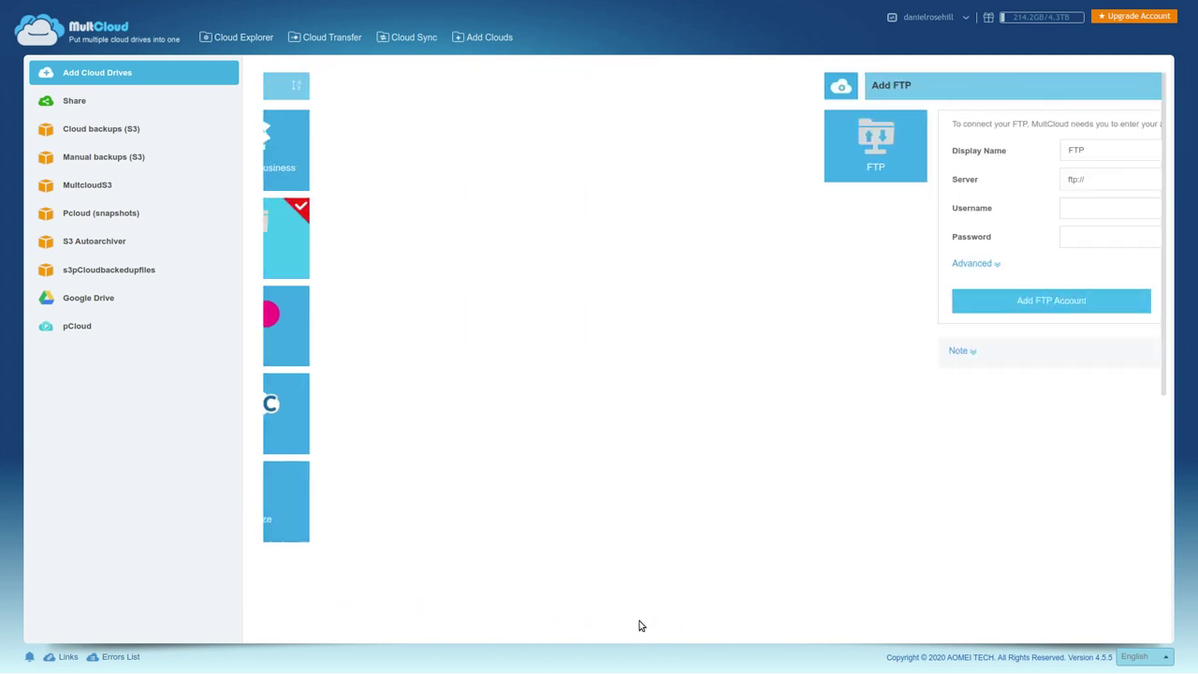
left_click(677, 150)
left_click(679, 177)
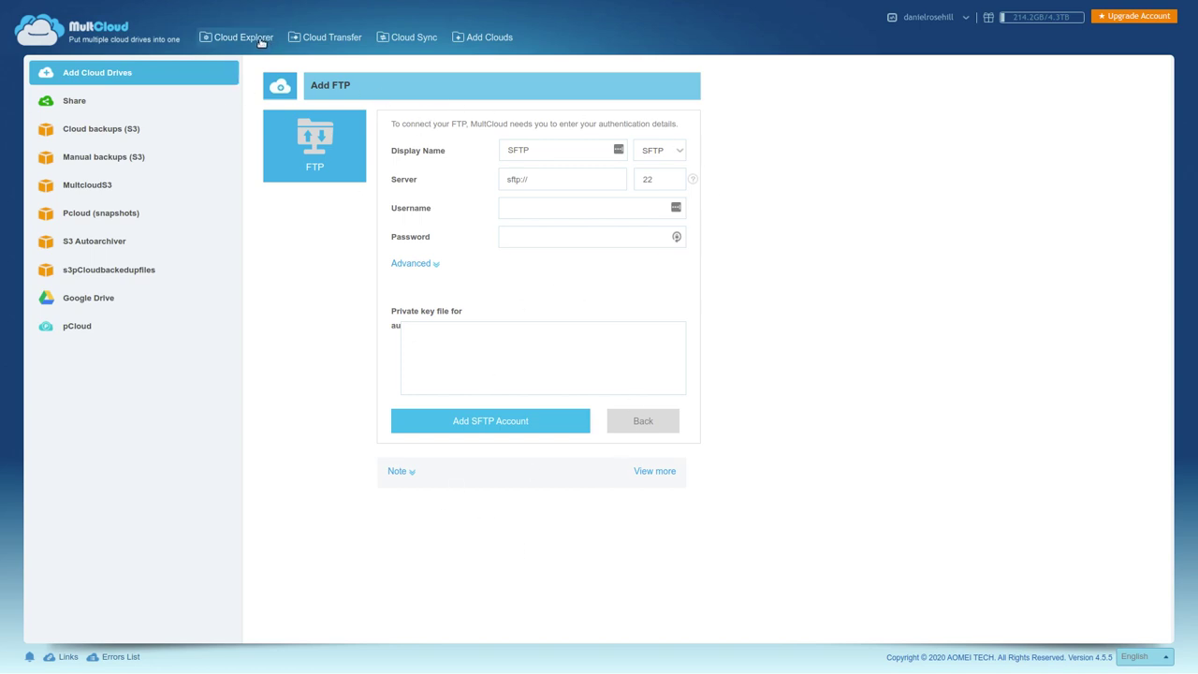
mouse_move(185, 69)
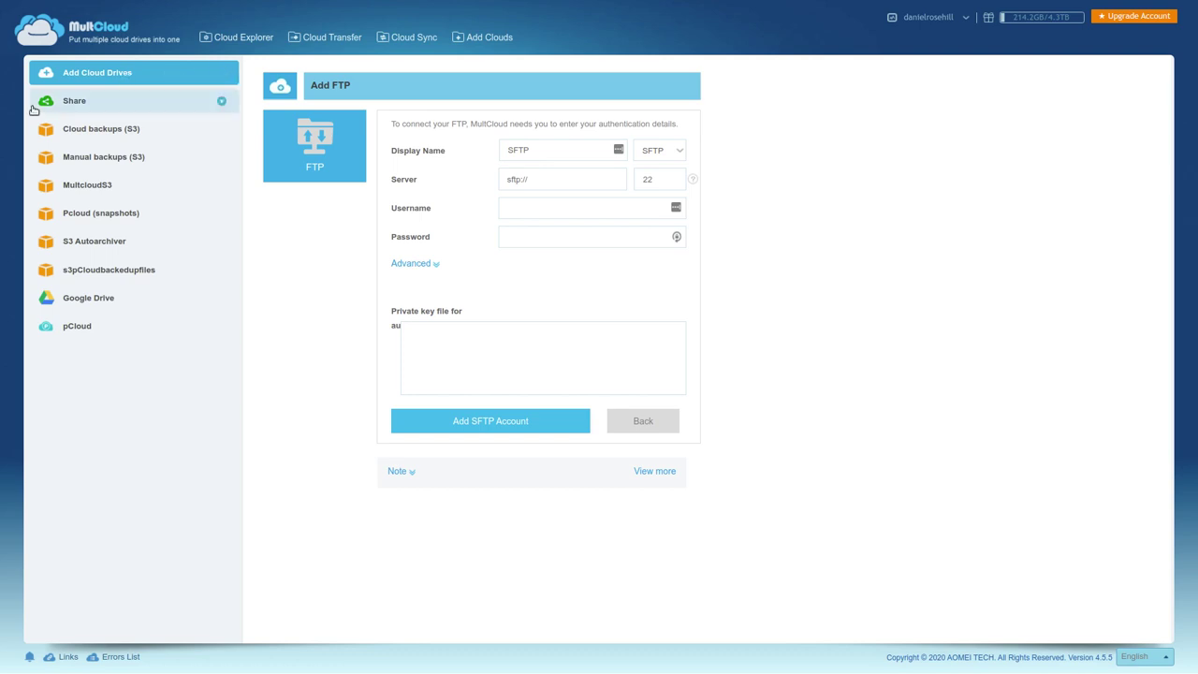
left_click(261, 42)
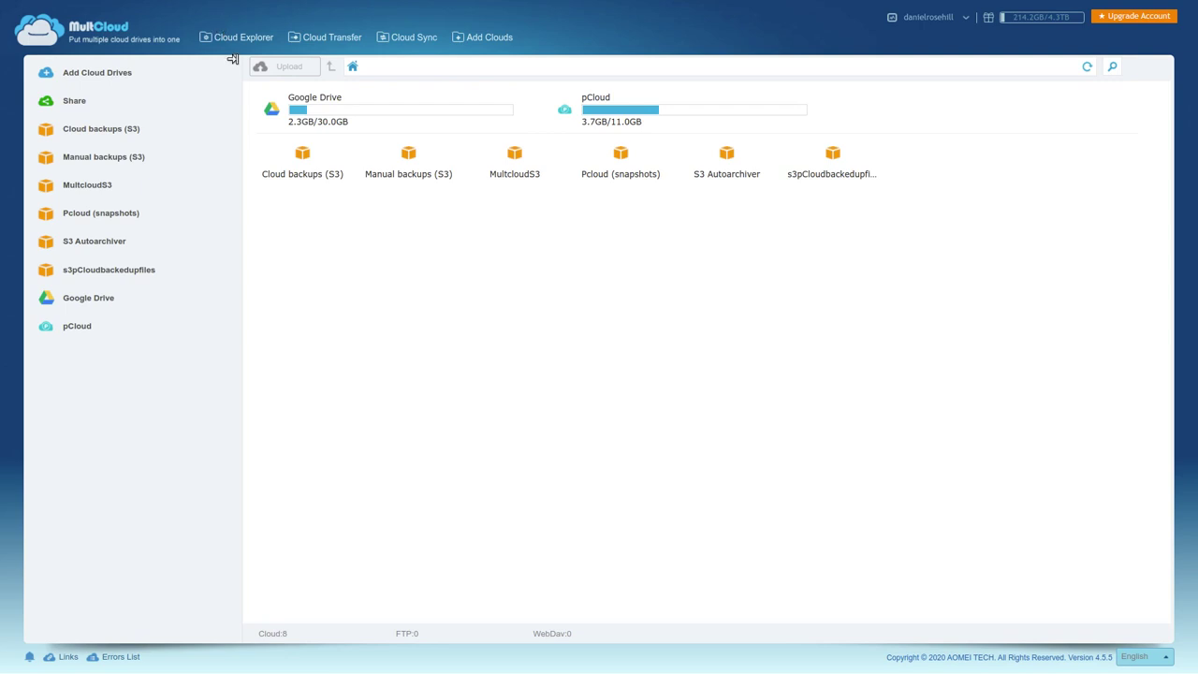
Examine the form for adding an Amazon S3 bucket as a cloud drive.
left_click(140, 75)
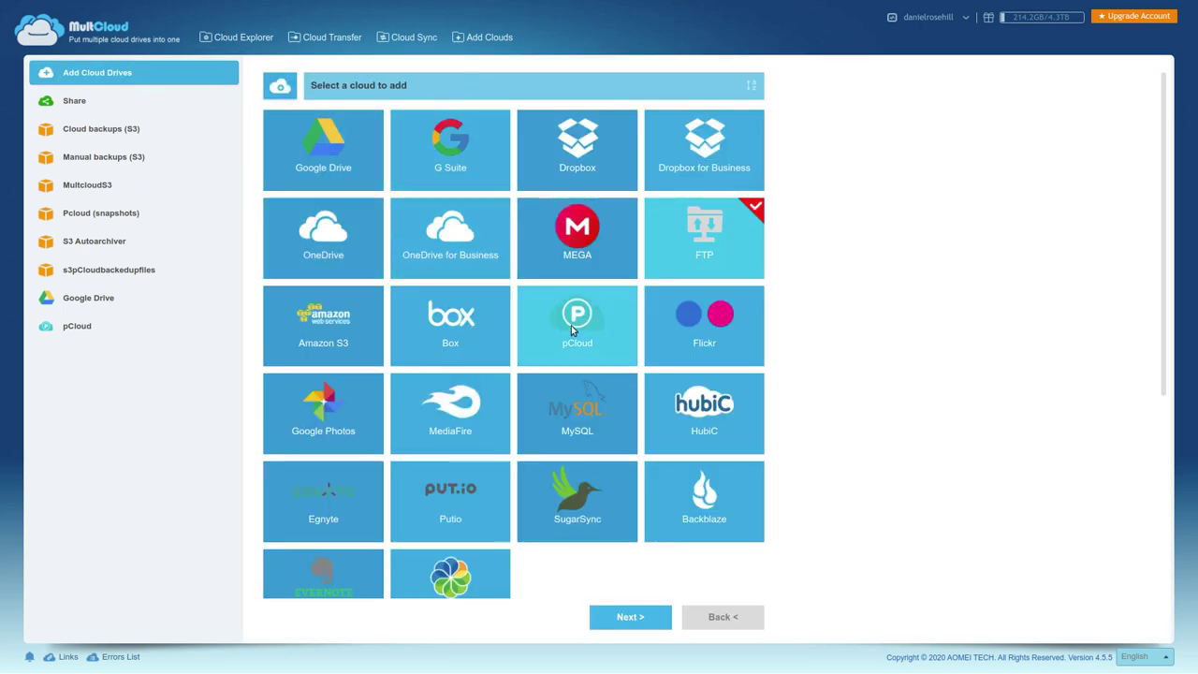
left_click(321, 325)
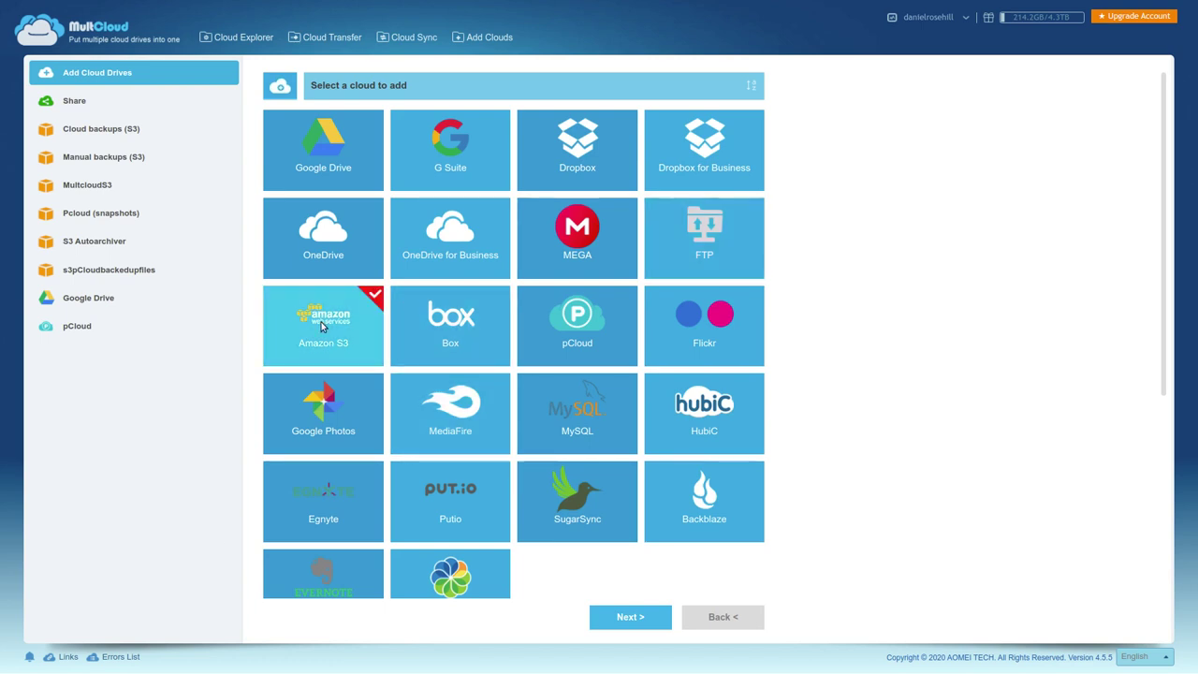
left_click(614, 627)
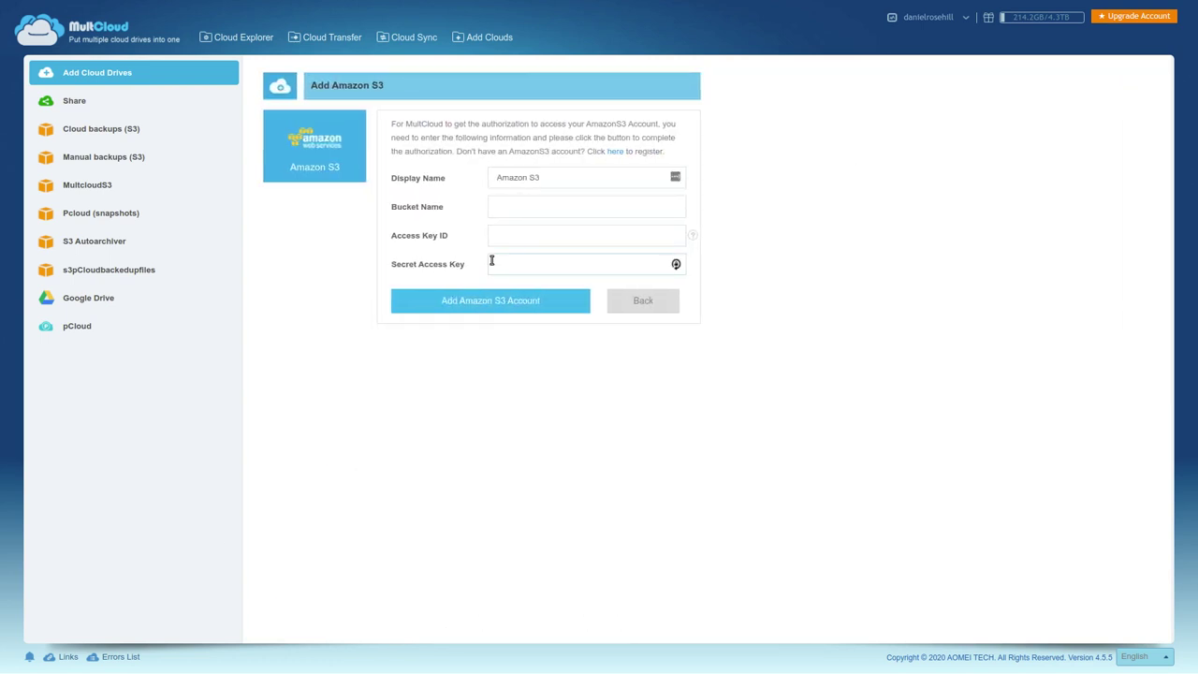
left_click(551, 210)
Open Cloud Transfer and view the clouds offered as the transfer source, leaving the source unset.
left_click(344, 38)
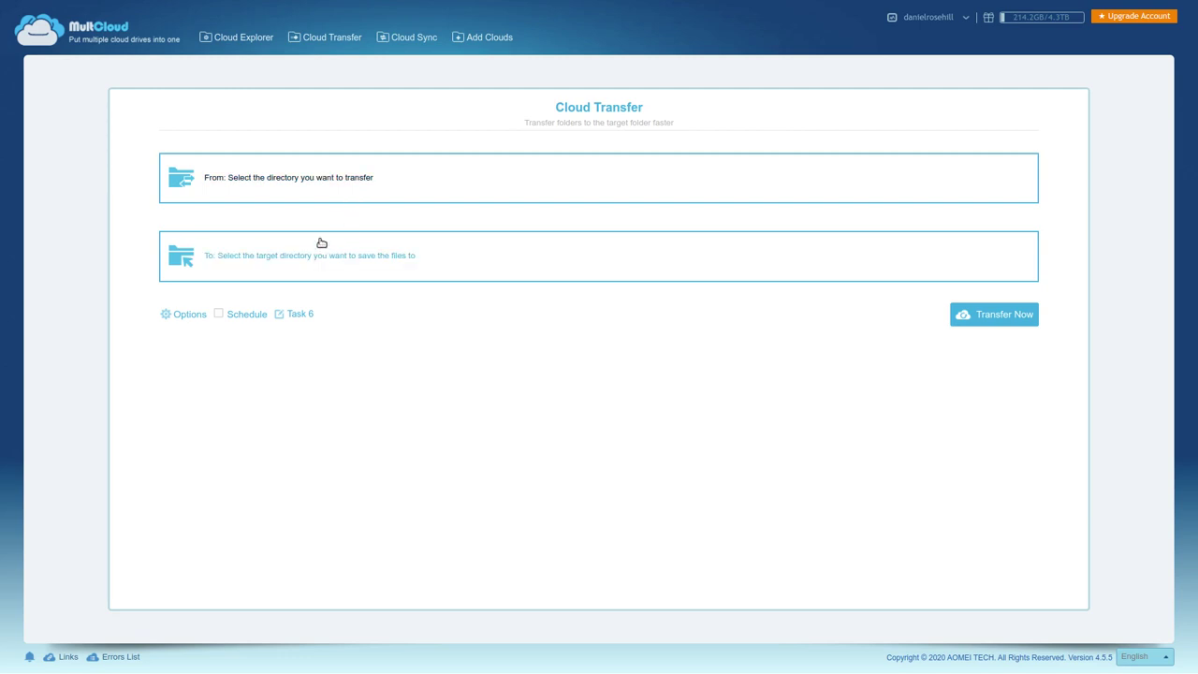
left_click(297, 186)
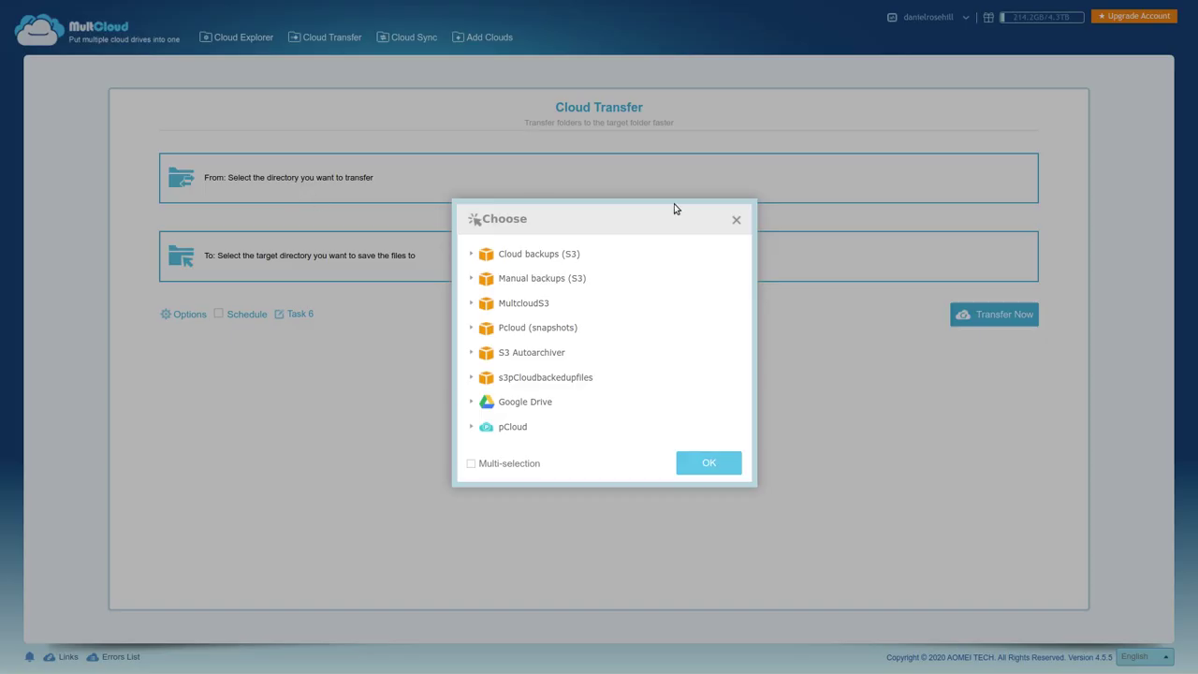
left_click(736, 220)
Set pCloud as the source of a new Cloud Sync task.
left_click(395, 47)
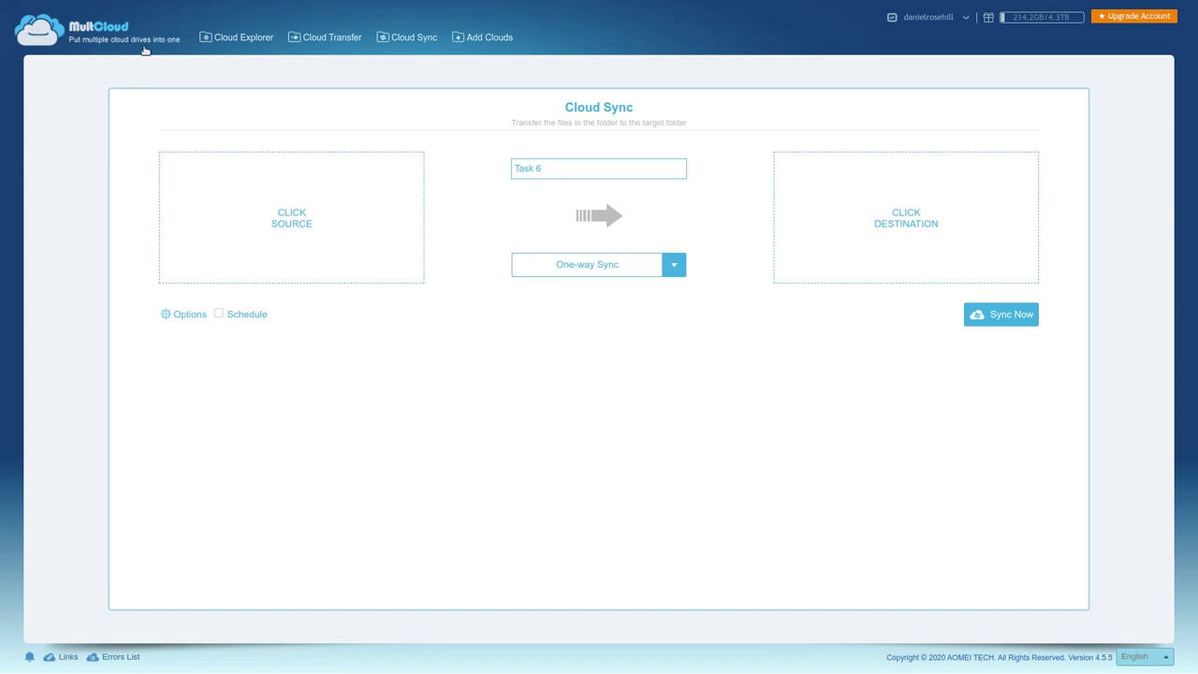
left_click(299, 229)
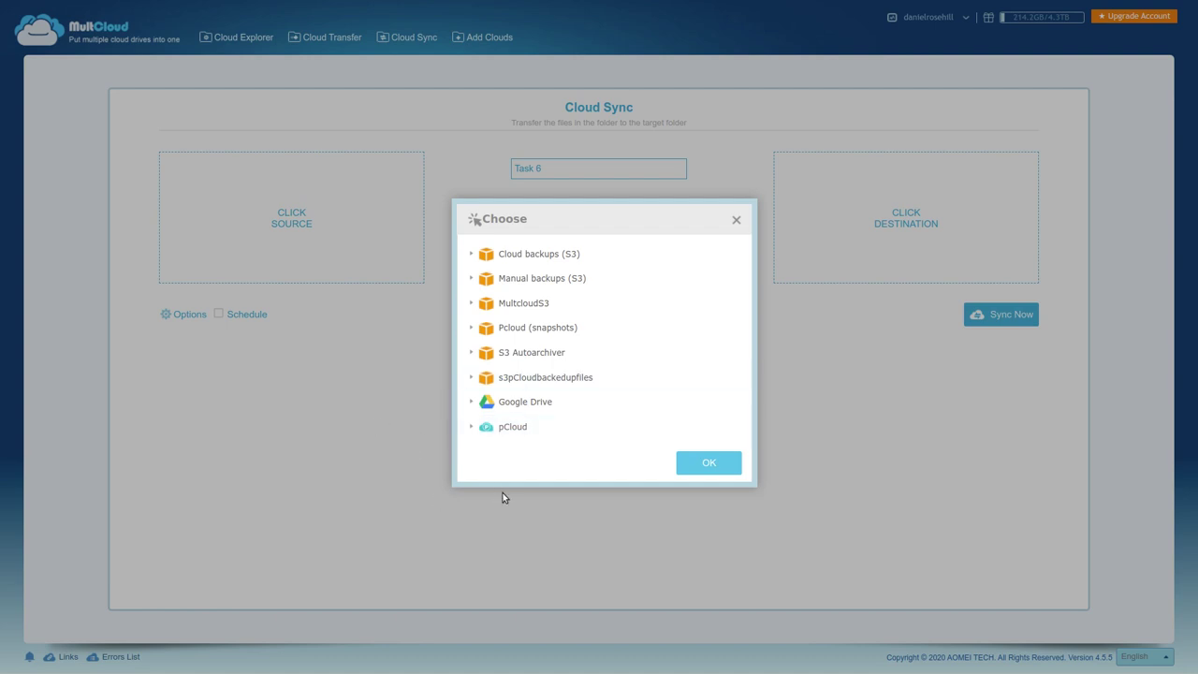
left_click(526, 424)
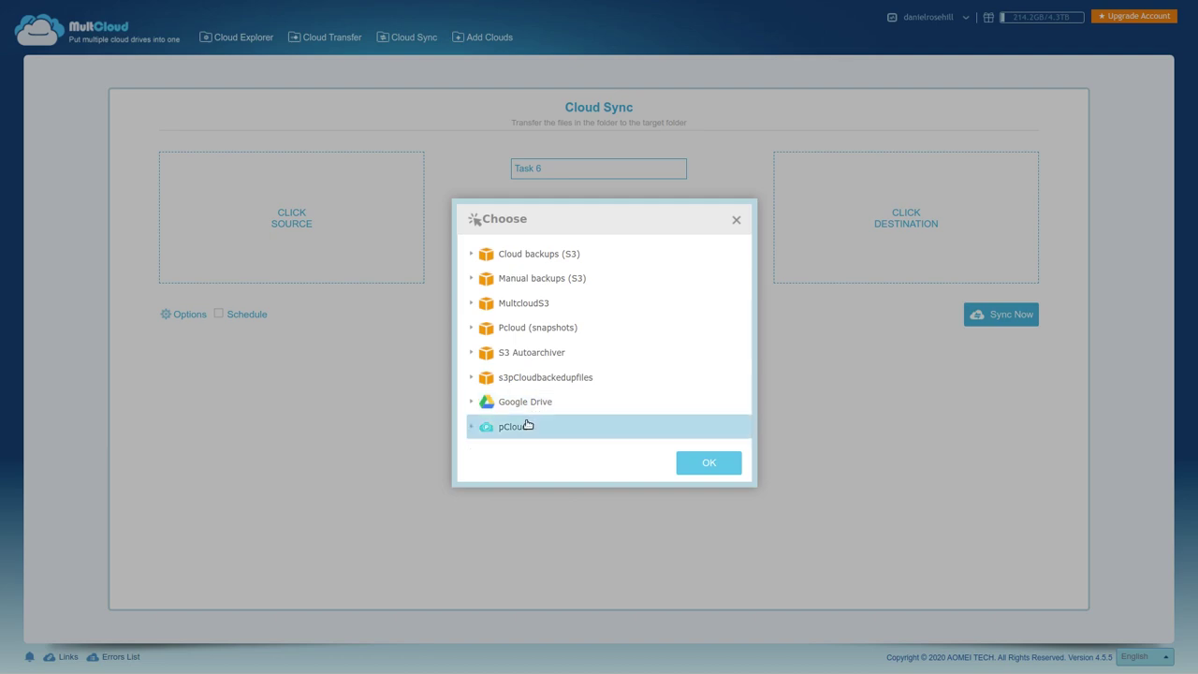
left_click(726, 471)
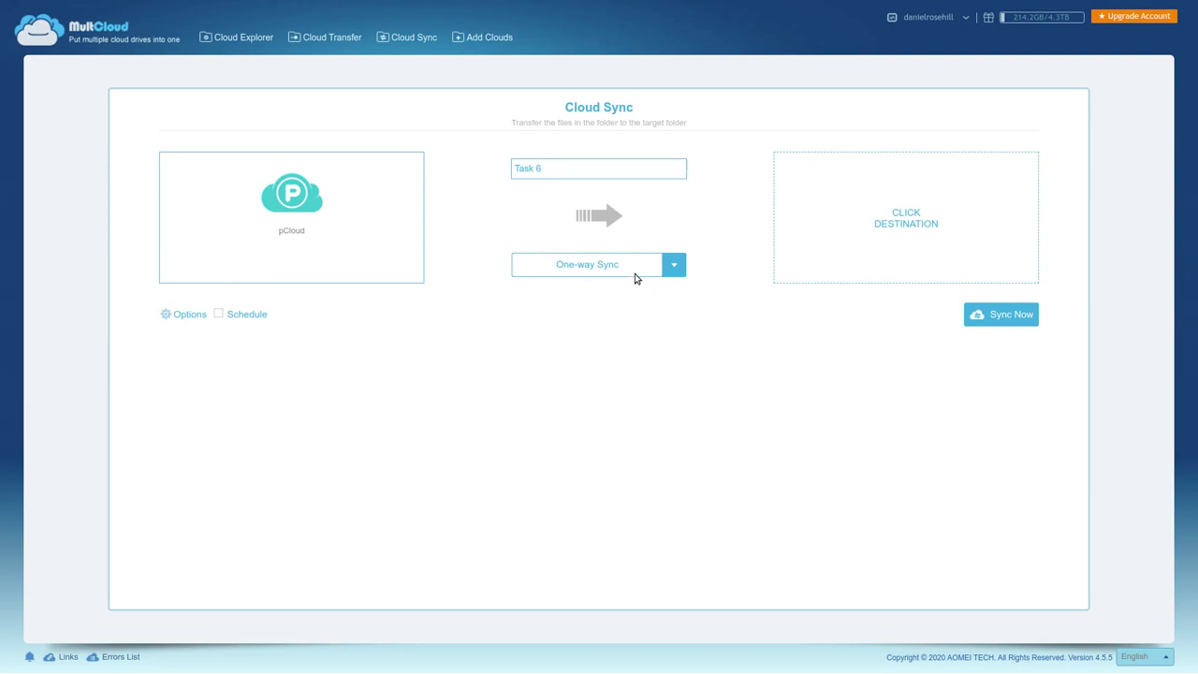
Rename the sync task as "pCloud to S3".
triple_click(663, 168)
type("pCloud to XZS")
key("BackSpace")
key("BackSpace")
key("BackSpace")
type("S3")
While choosing the sync destination, create a Weekly folder inside the pcloud folder of Cloud backups (S3).
left_click(934, 206)
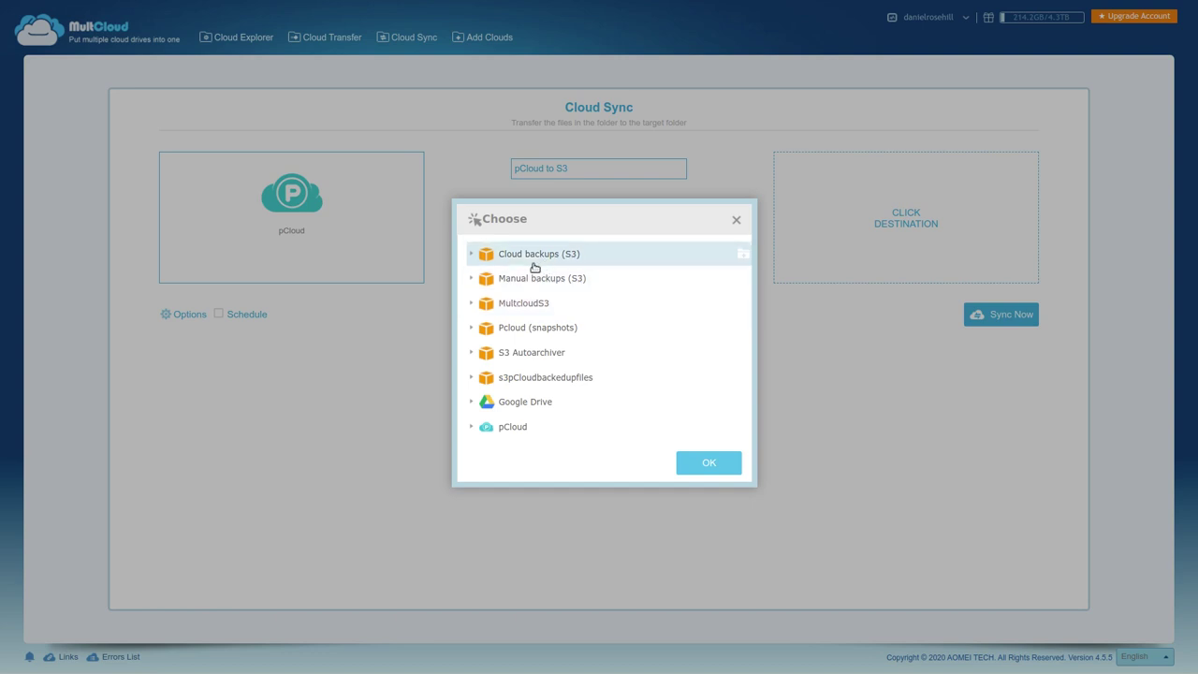
left_click(471, 254)
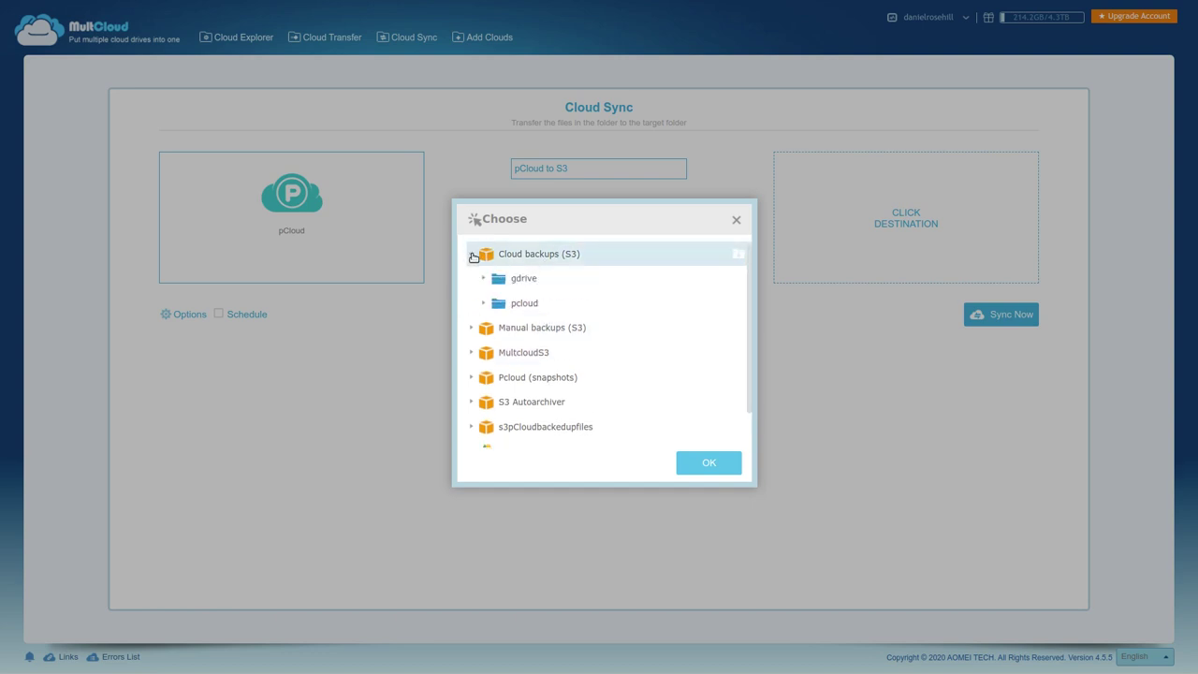
left_click(519, 307)
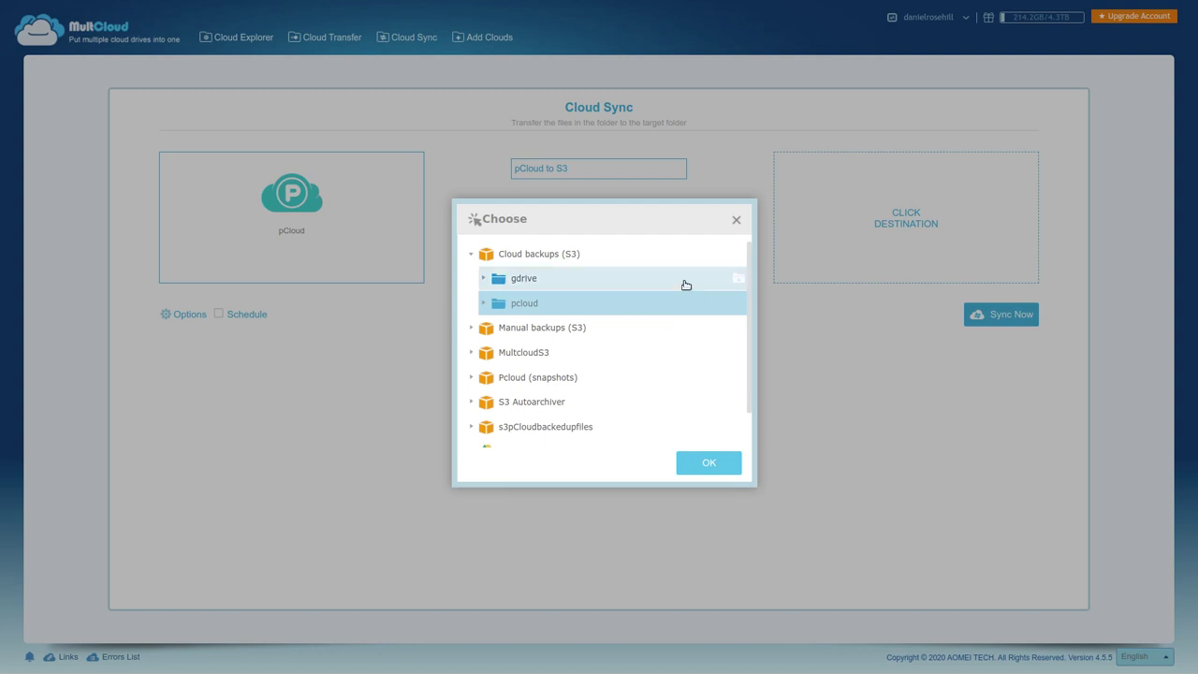
left_click(737, 309)
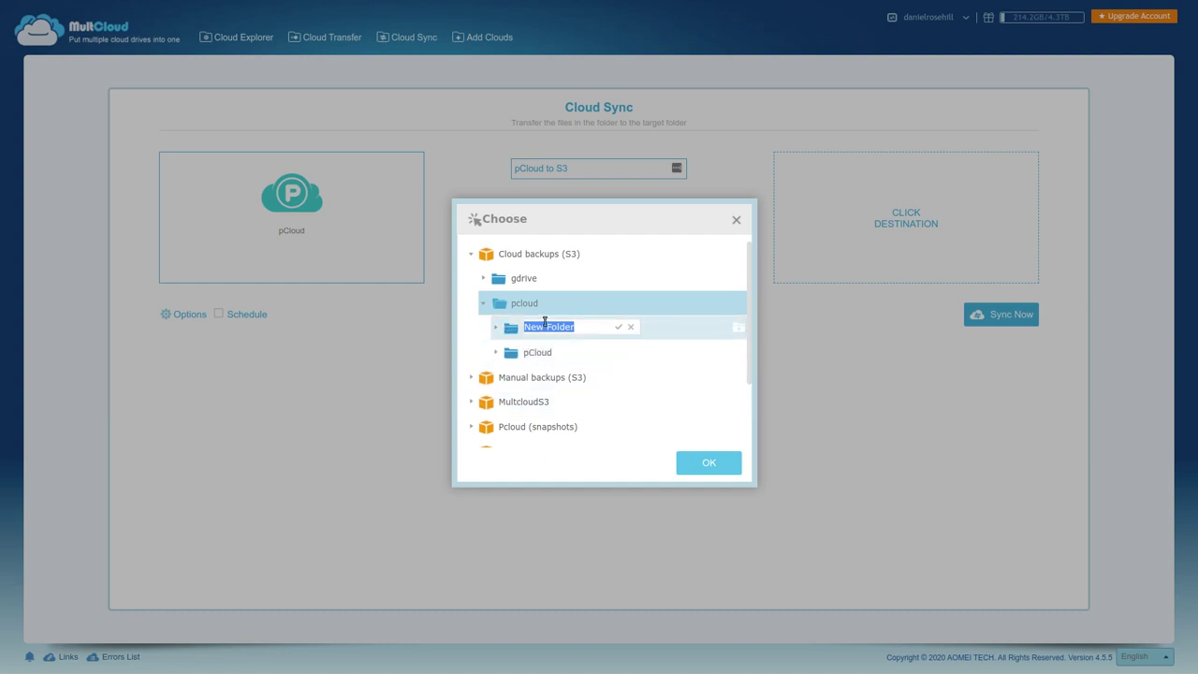
type("Weekly")
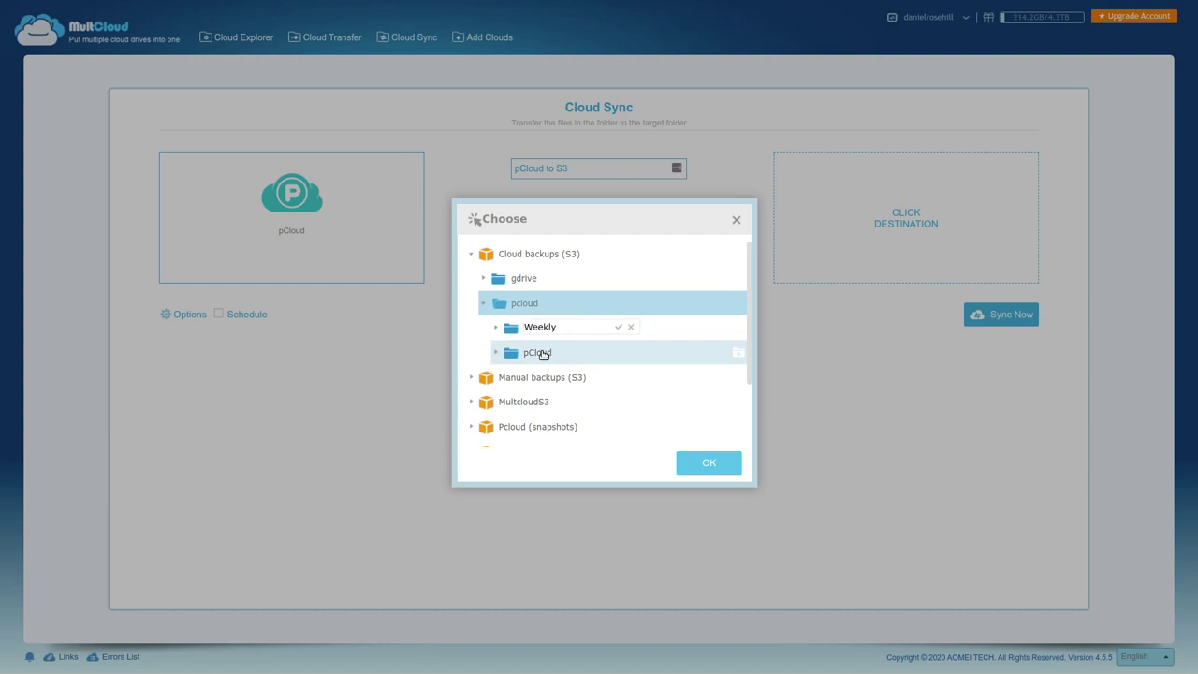
left_click(617, 327)
Create Monthly and Daily folders inside the same pcloud folder.
left_click(739, 305)
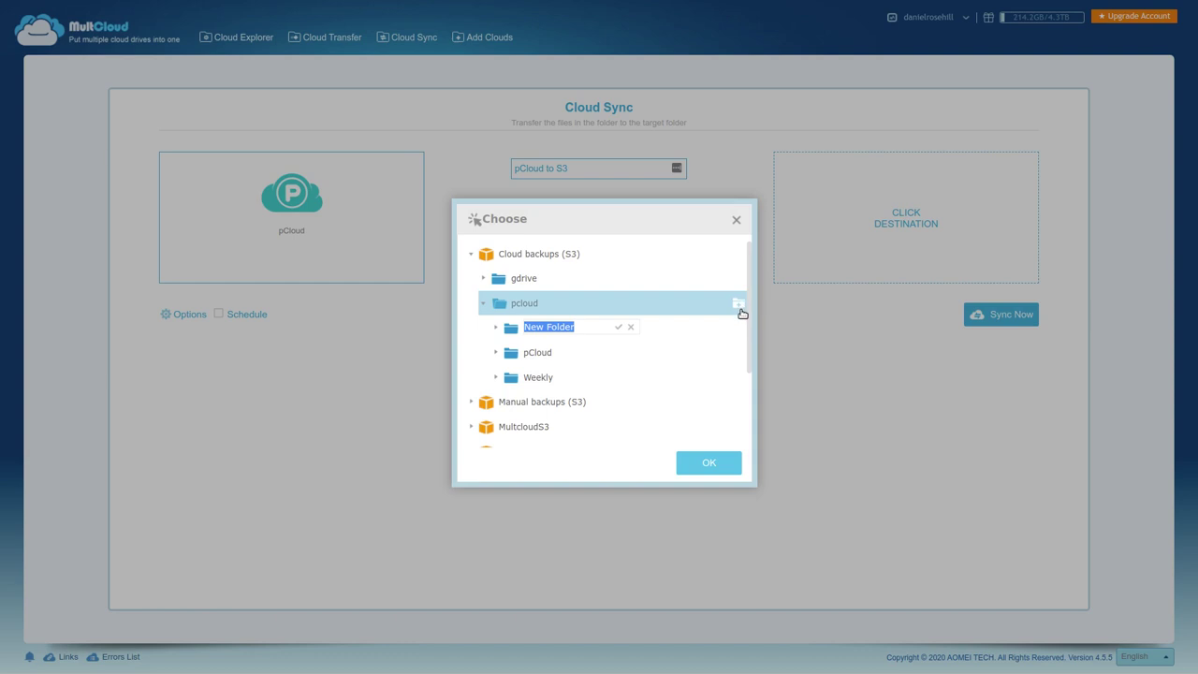
type("Monthly")
left_click(619, 328)
left_click(736, 307)
type("Daily")
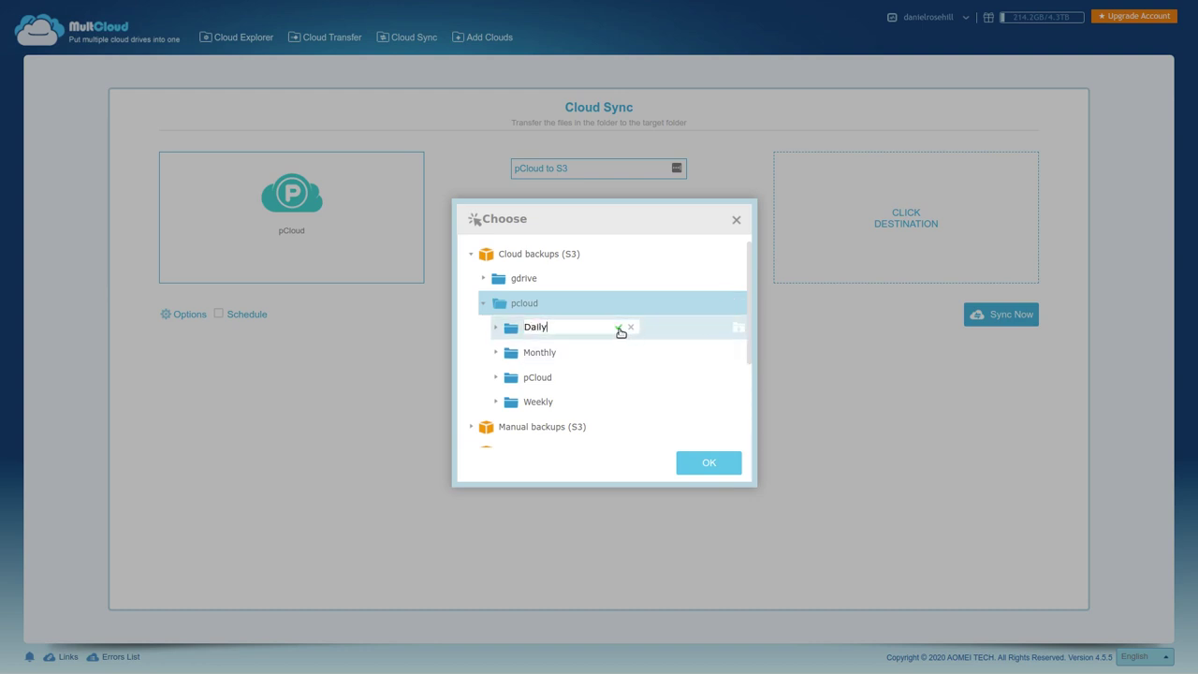
left_click(619, 327)
Set the pcloud folder of Cloud backups (S3) as the sync destination.
right_click(626, 338)
left_click(620, 334)
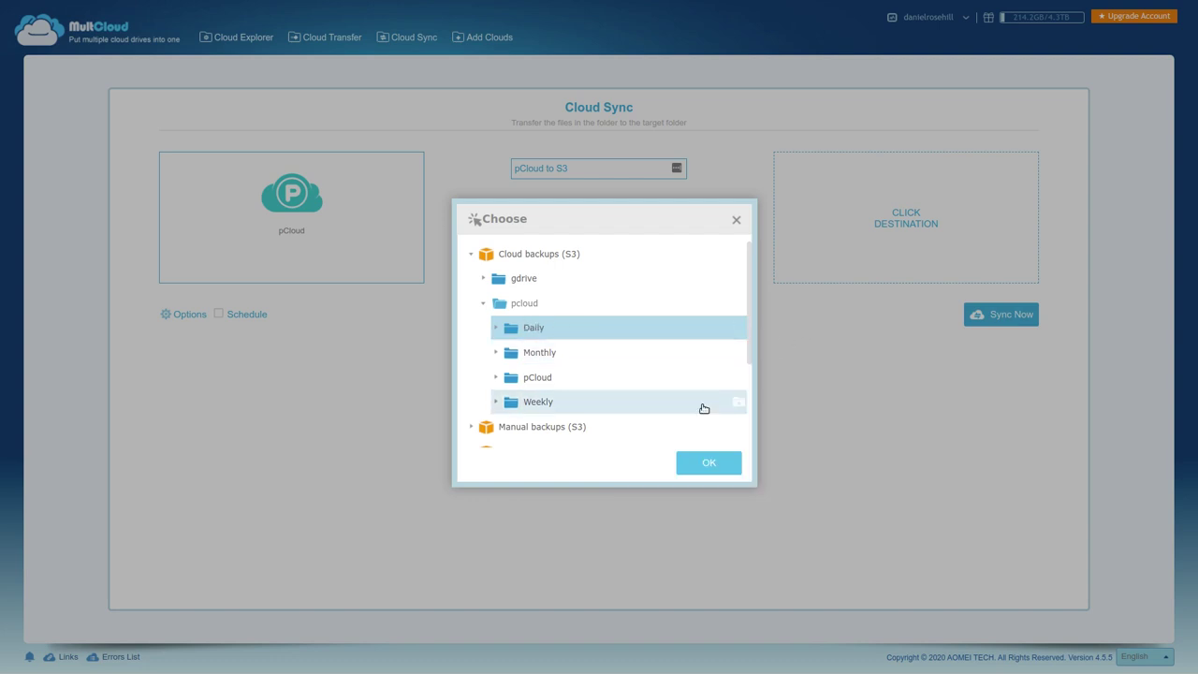
left_click(562, 306)
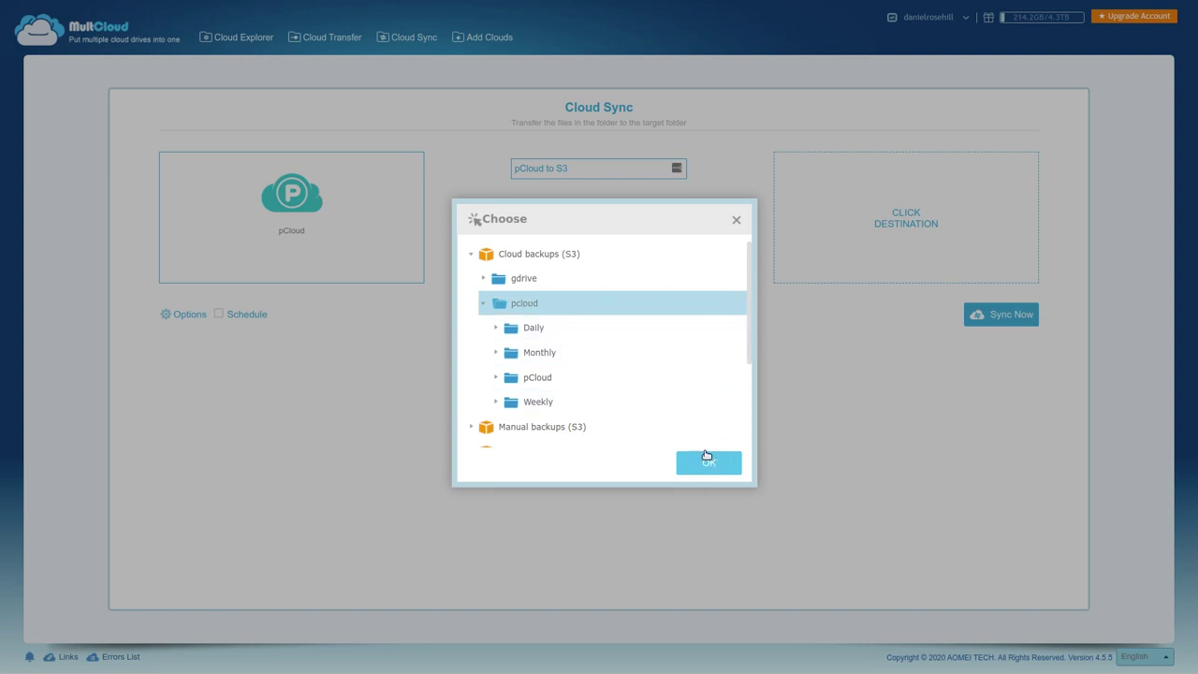
left_click(706, 461)
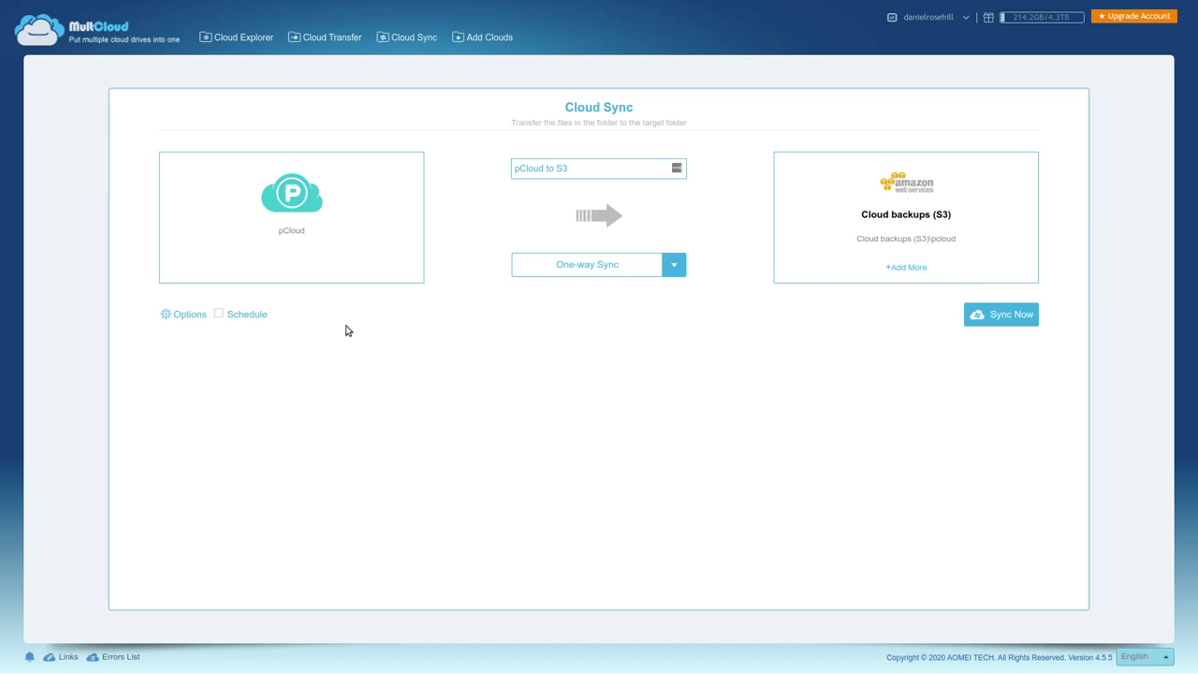
Open the sync task's options and review the available one-way synchronization types.
left_click(178, 318)
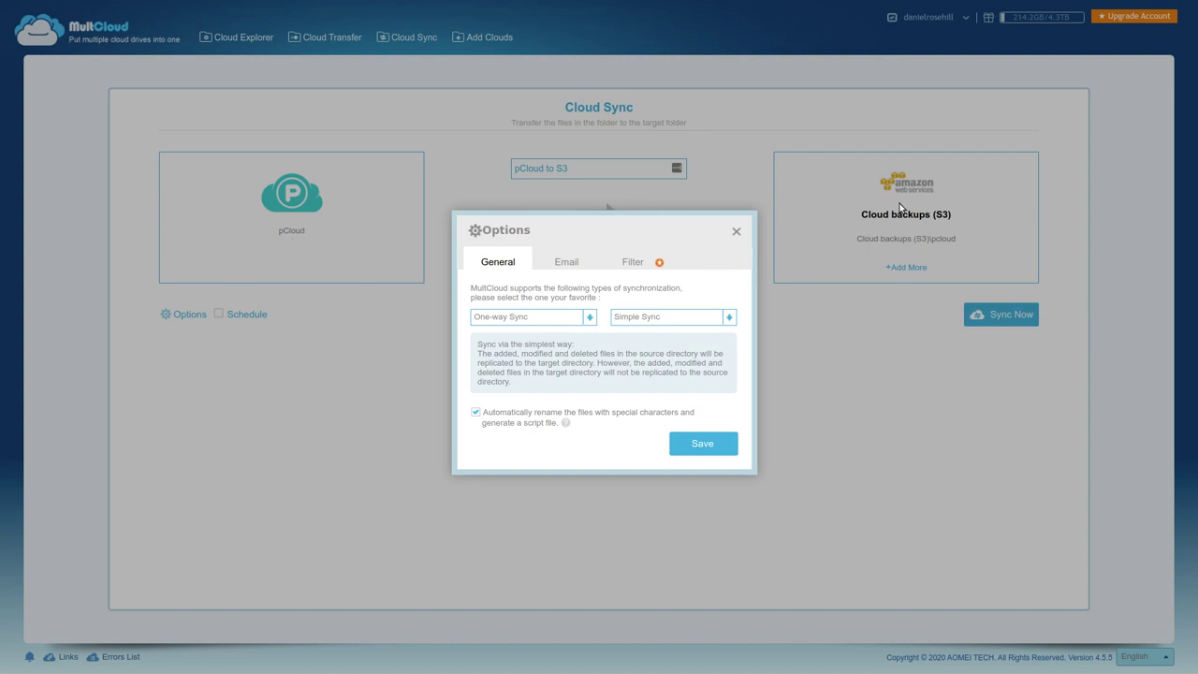
left_click(734, 318)
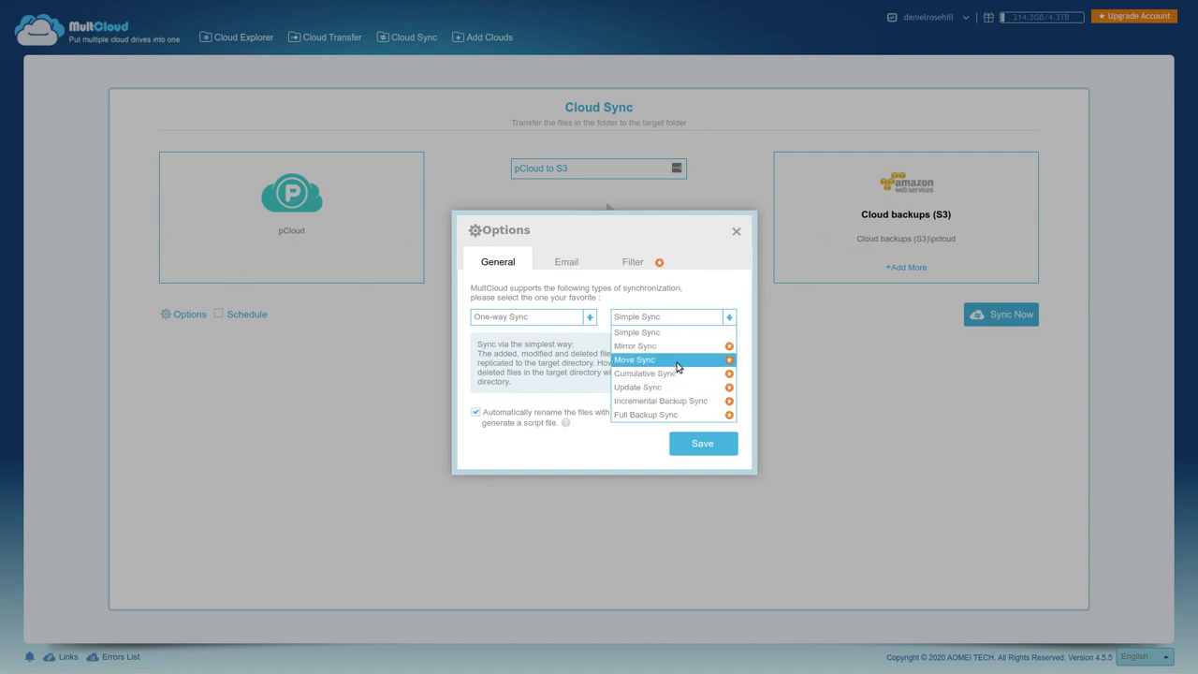
left_click(693, 279)
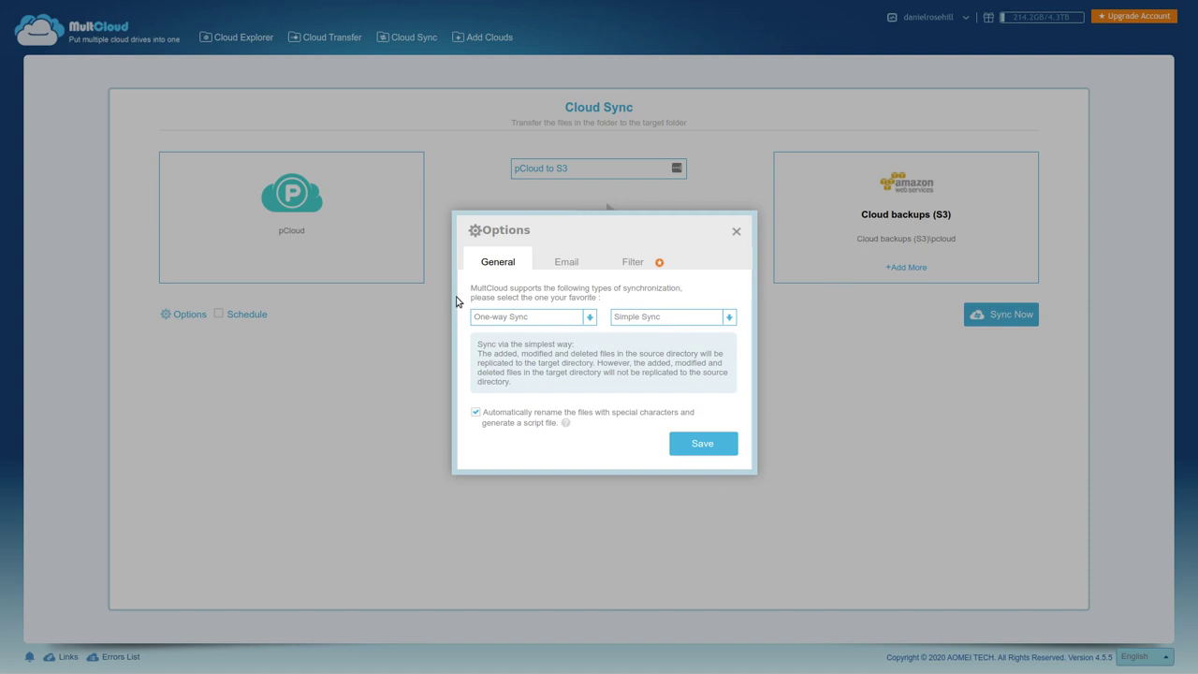
left_click(678, 319)
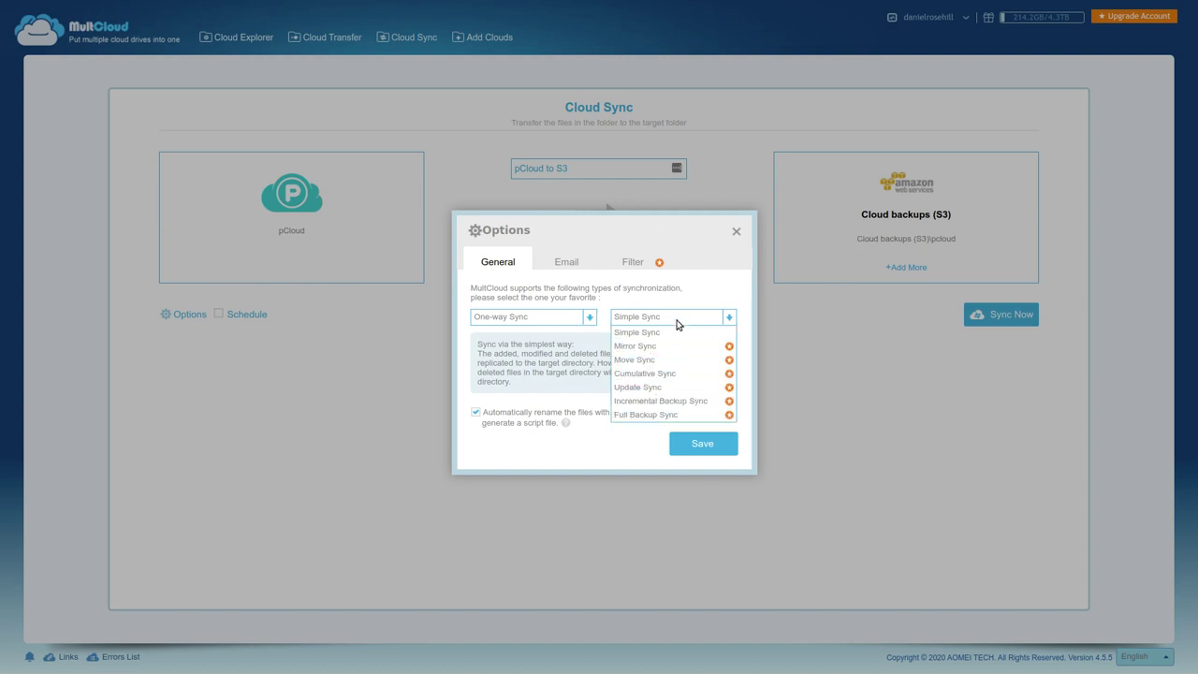
left_click(768, 268)
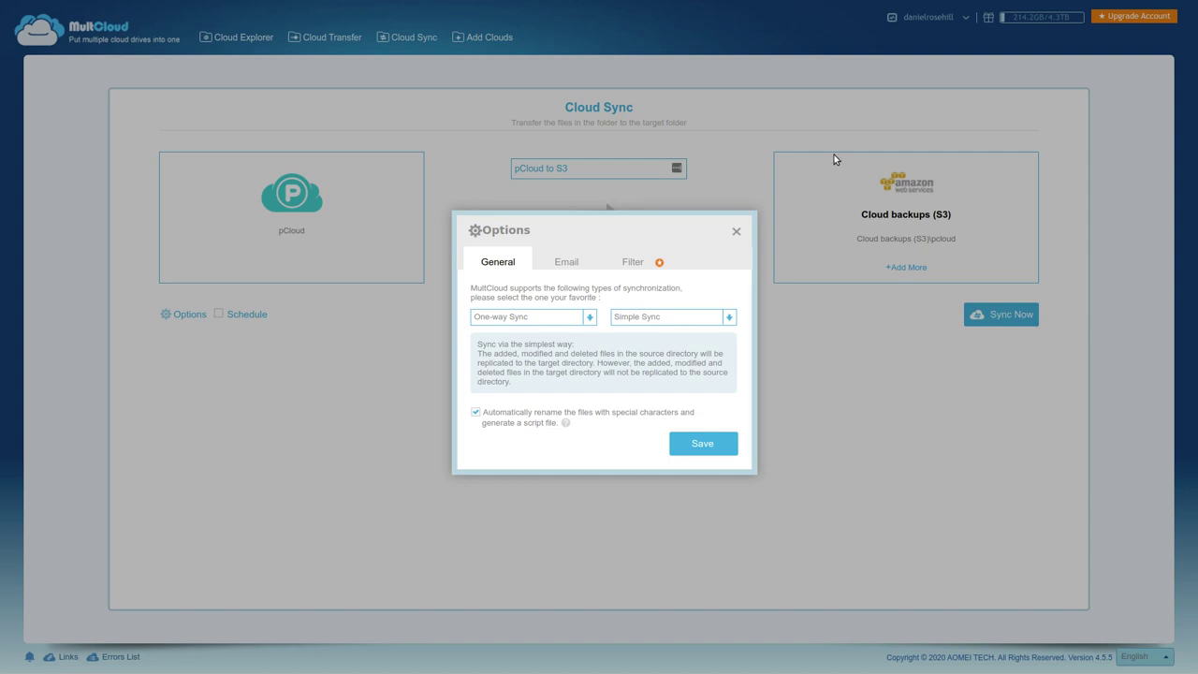
Switch the one-way sync type to Mirror Sync and then to Move Sync, reading each description.
left_click(704, 320)
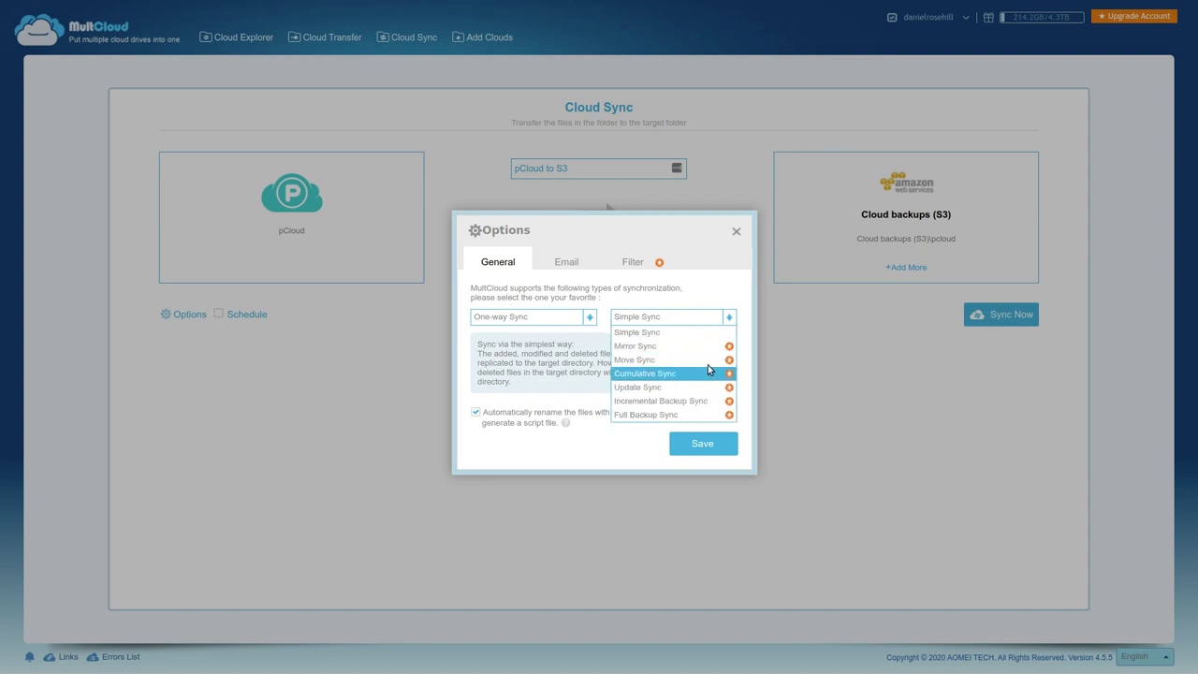
left_click(718, 346)
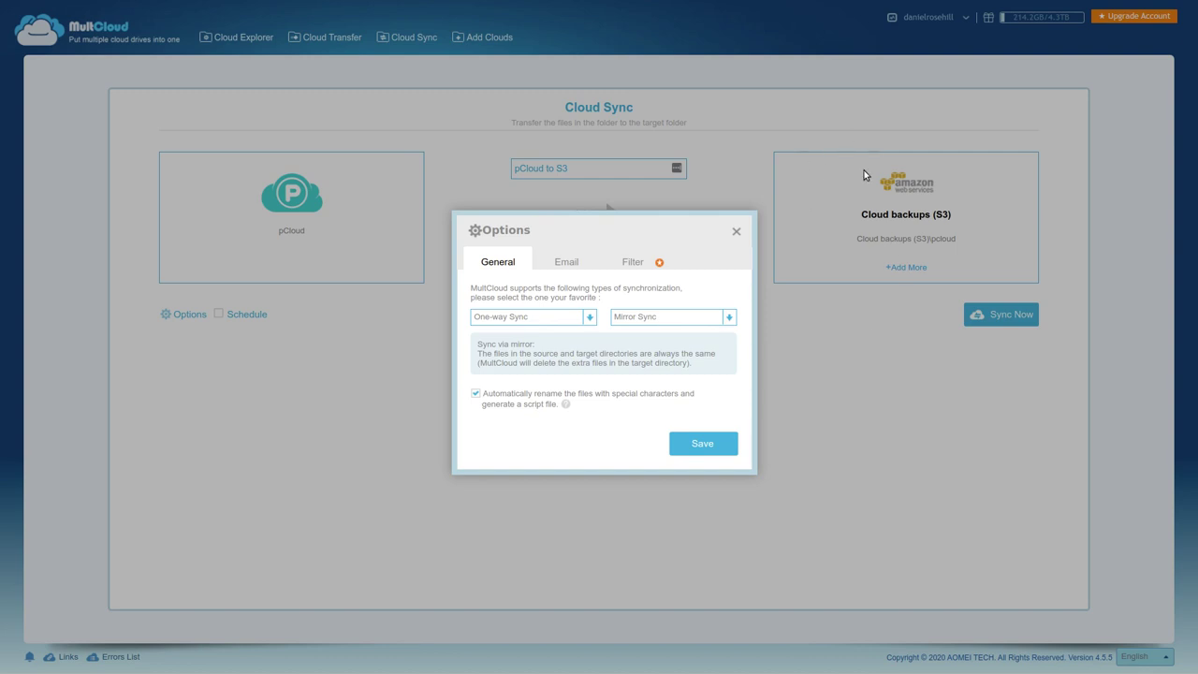
left_click(647, 319)
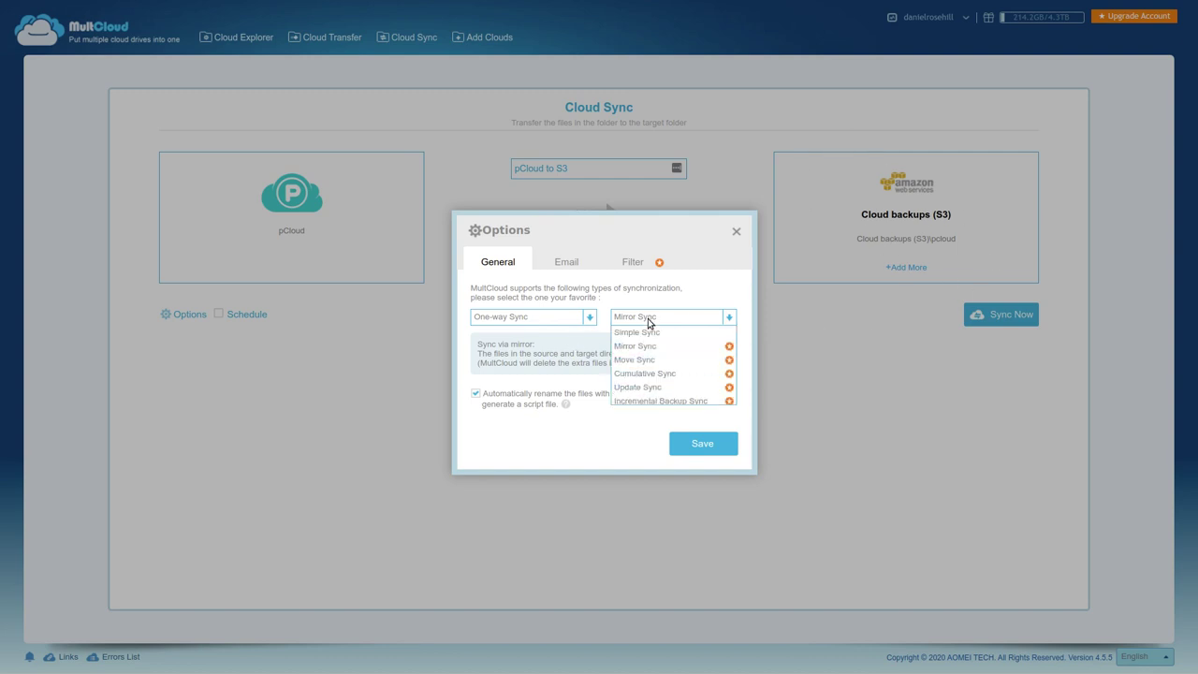
left_click(867, 251)
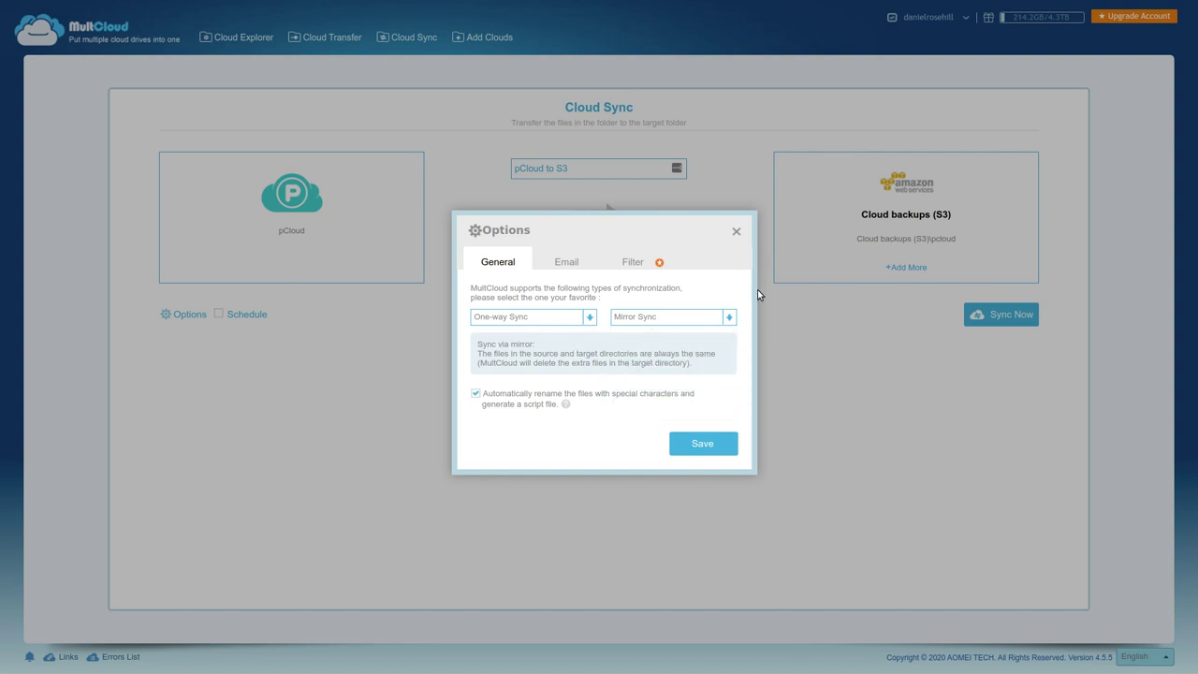
left_click(690, 319)
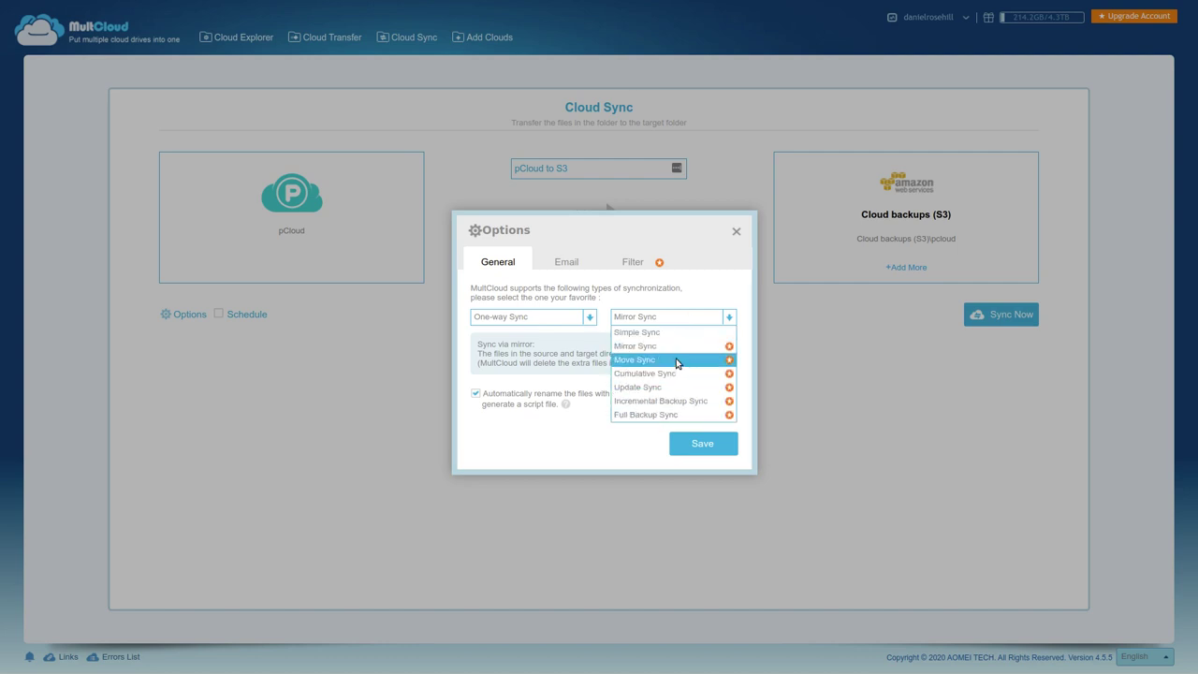
left_click(677, 360)
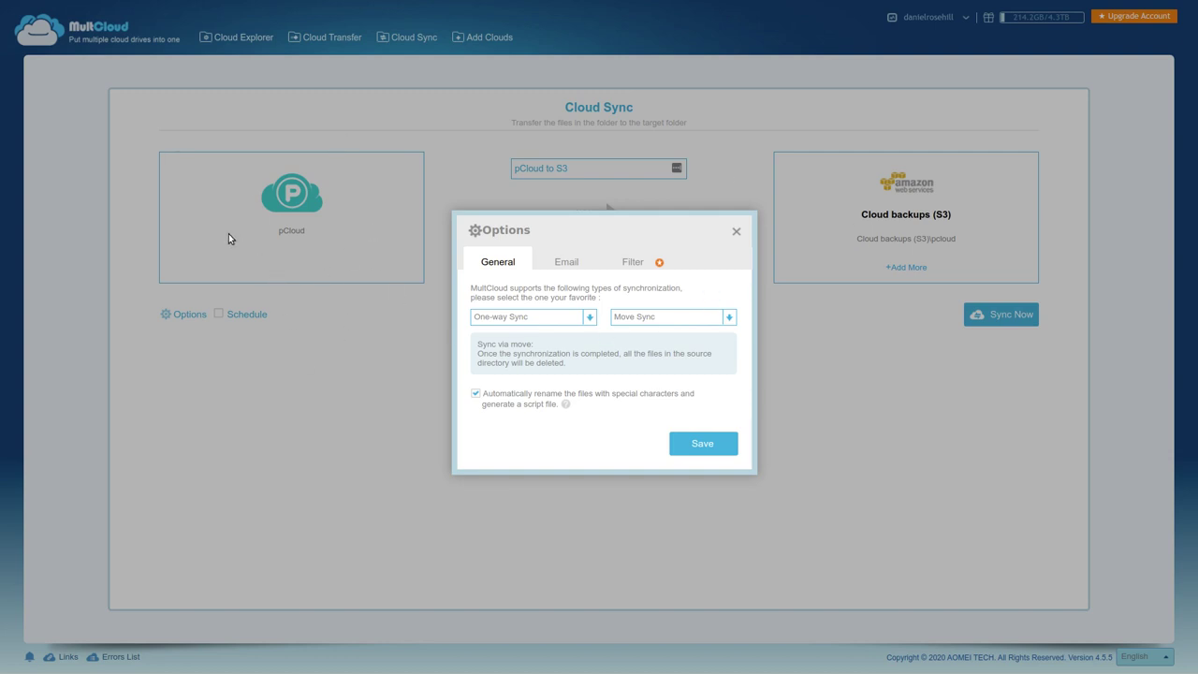
Switch the sync type to Cumulative Sync and then to Update Sync, reading how each treats the target files.
left_click(659, 315)
left_click(655, 315)
left_click_drag(655, 315, 658, 379)
left_click(658, 375)
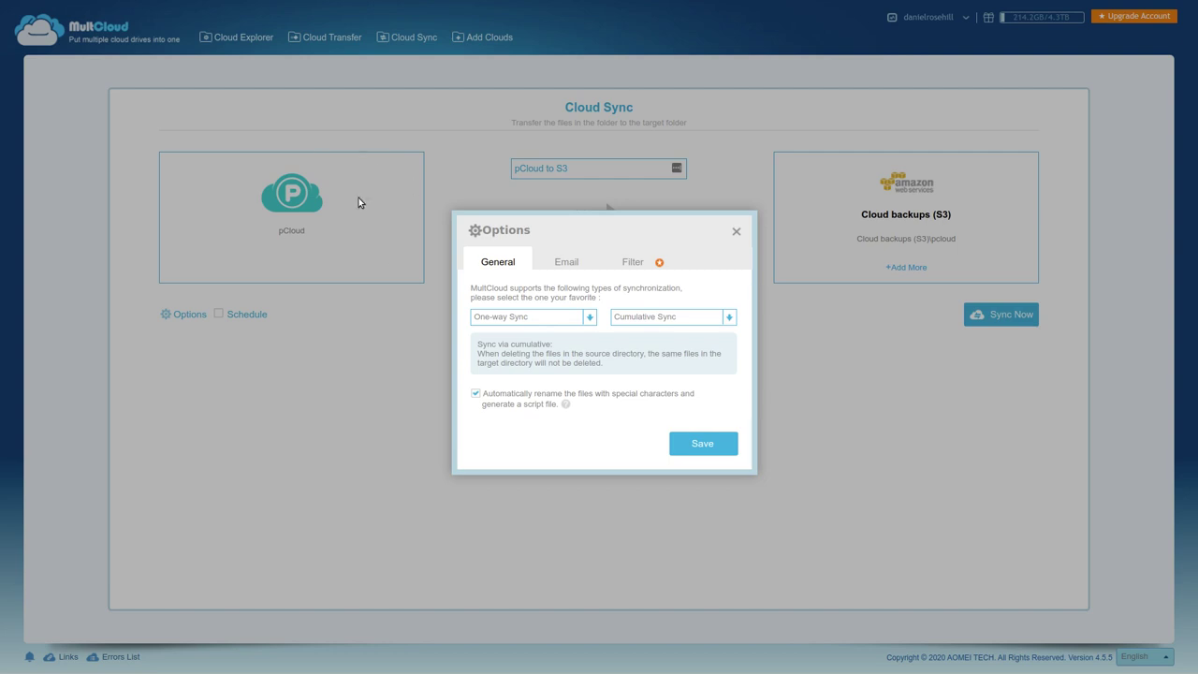
left_click(706, 316)
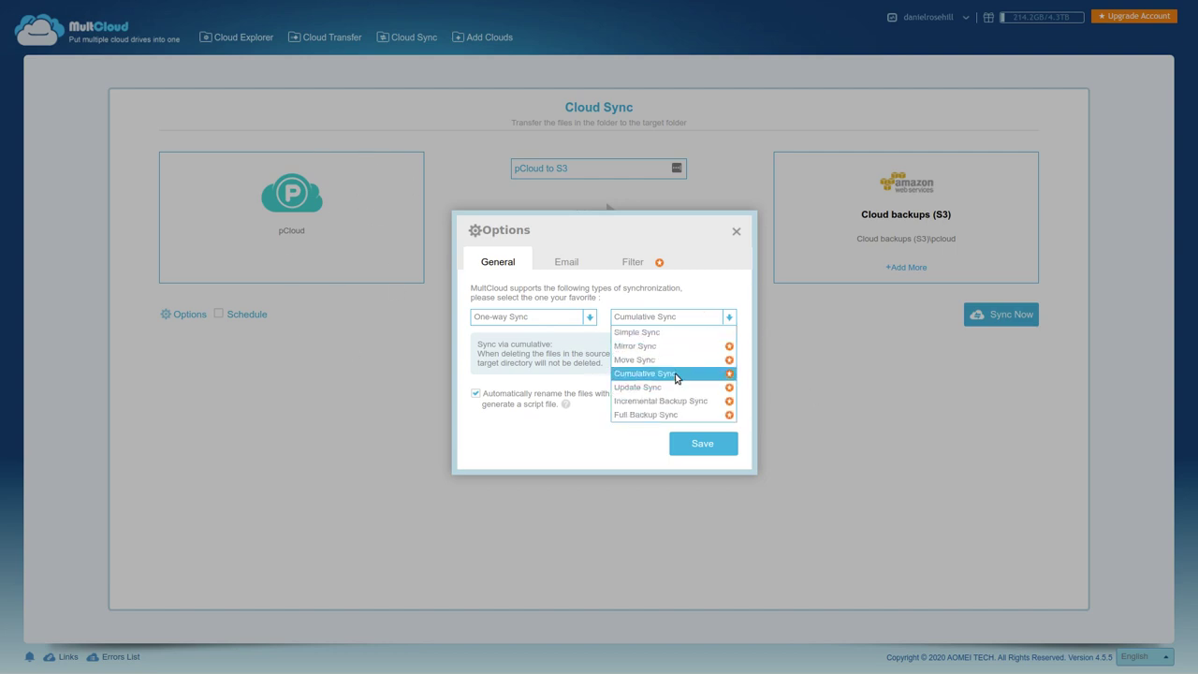
left_click(680, 318)
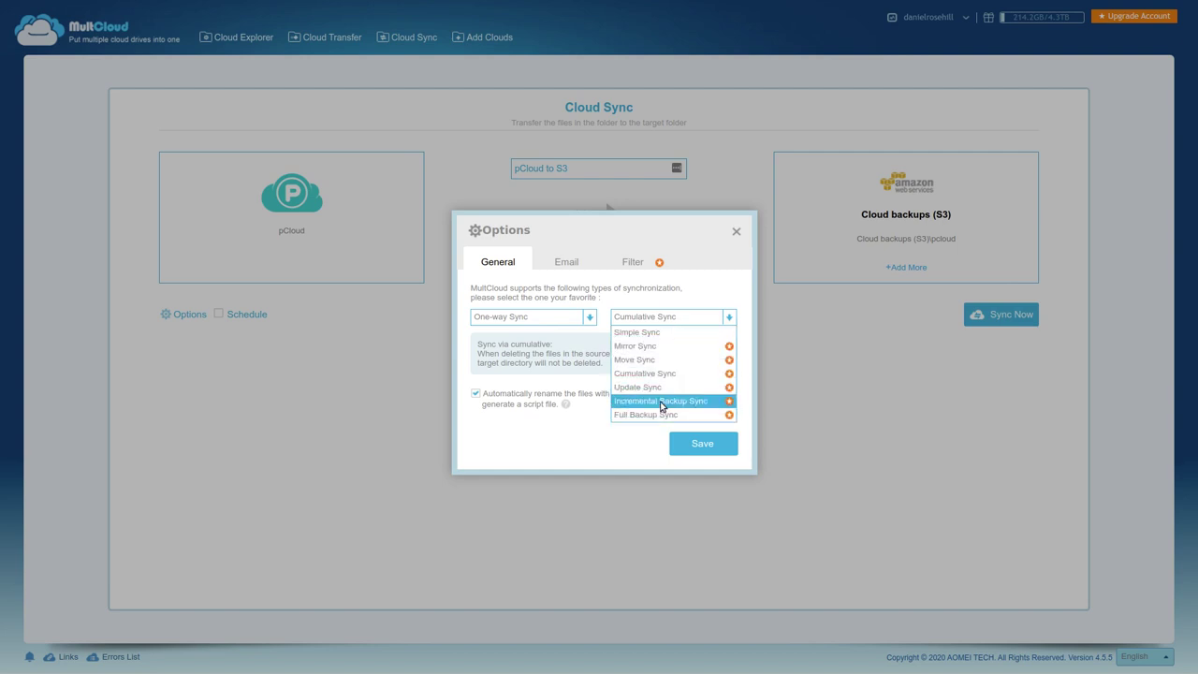
left_click(660, 389)
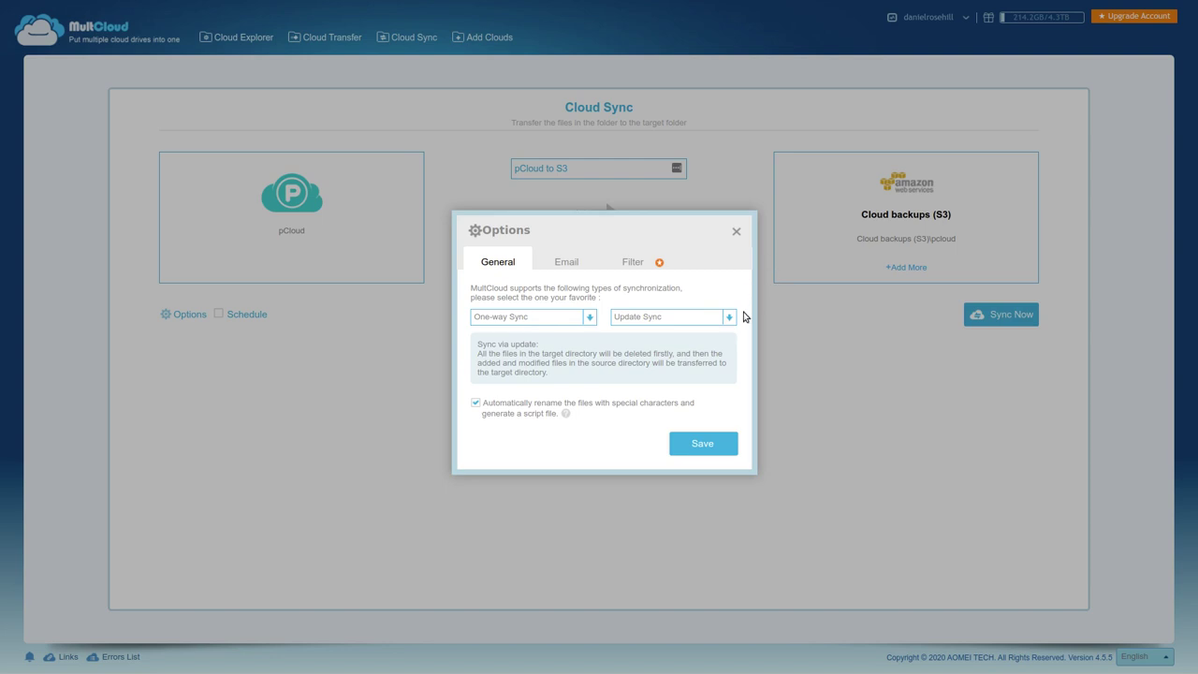
Switch the sync type to Incremental Backup Sync and then to Full Backup Sync, comparing their descriptions.
left_click(699, 318)
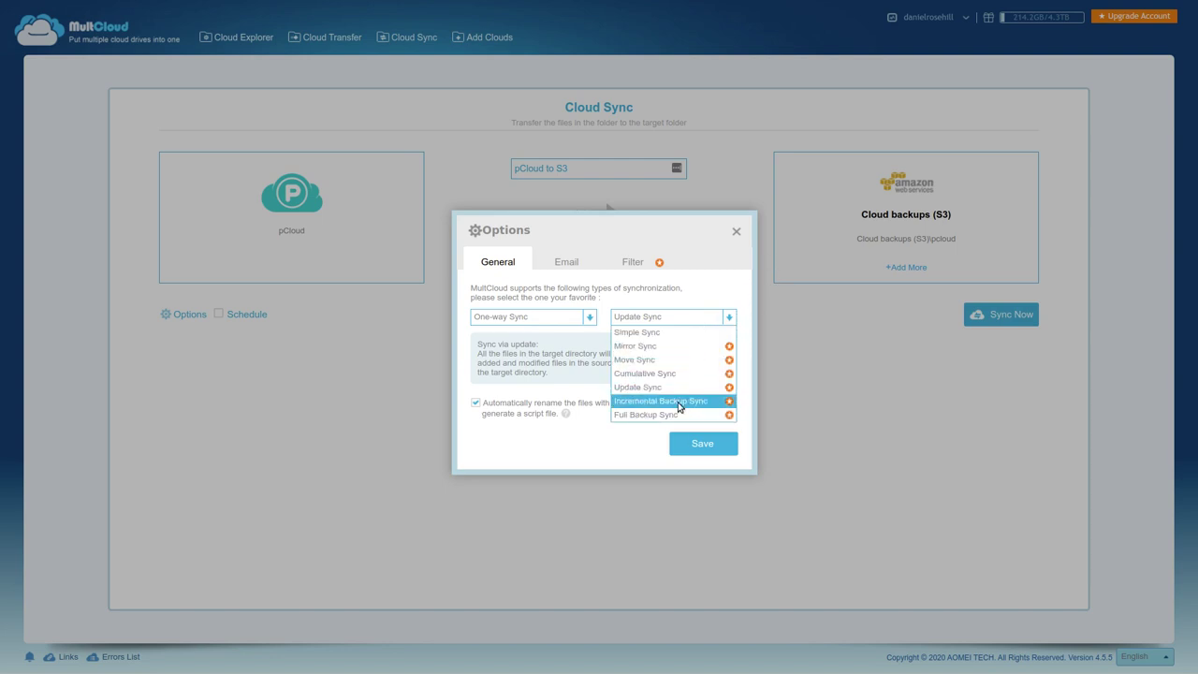
left_click(679, 403)
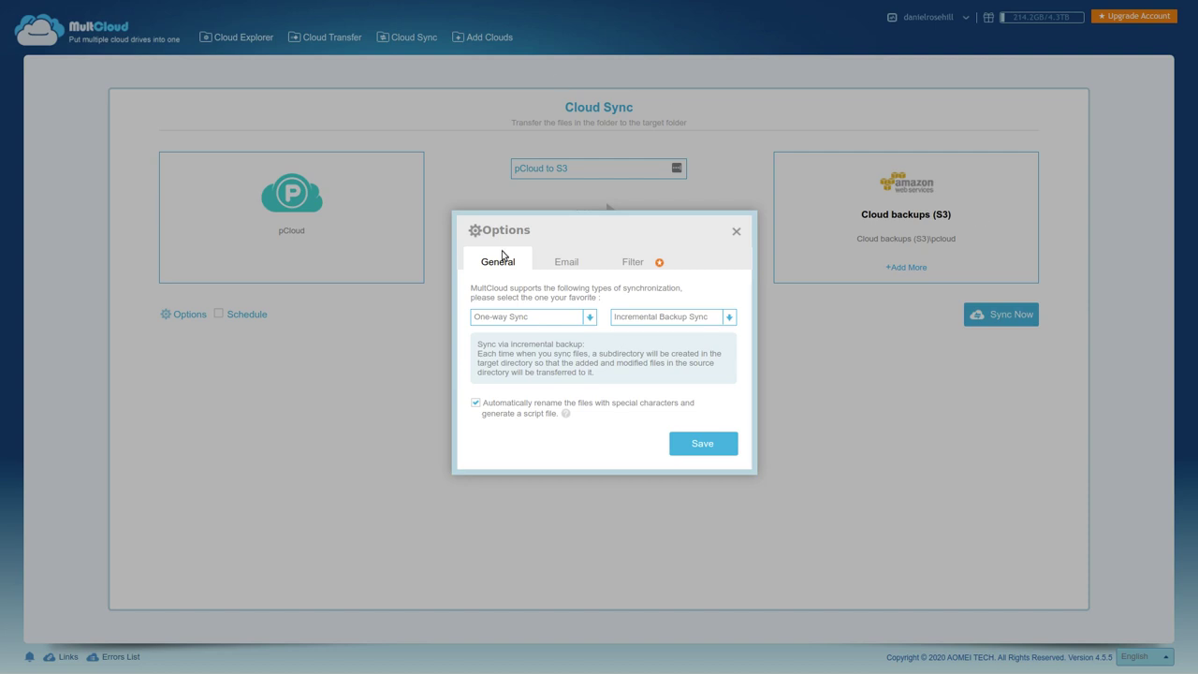
left_click(669, 317)
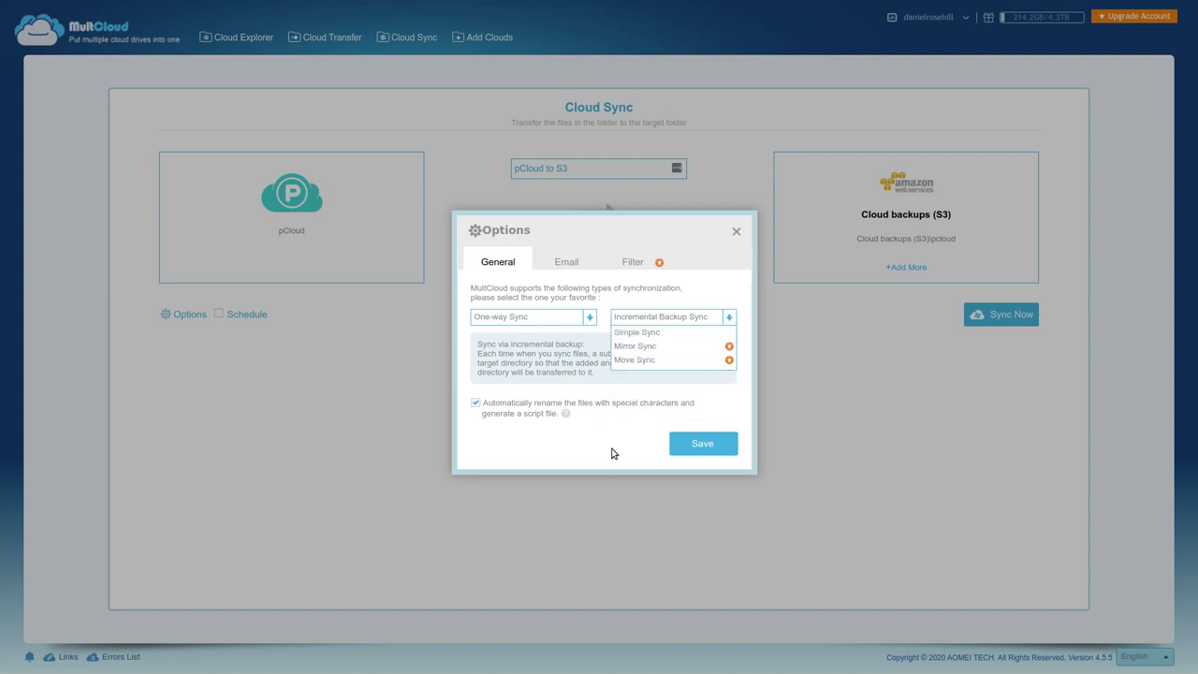
left_click(671, 321)
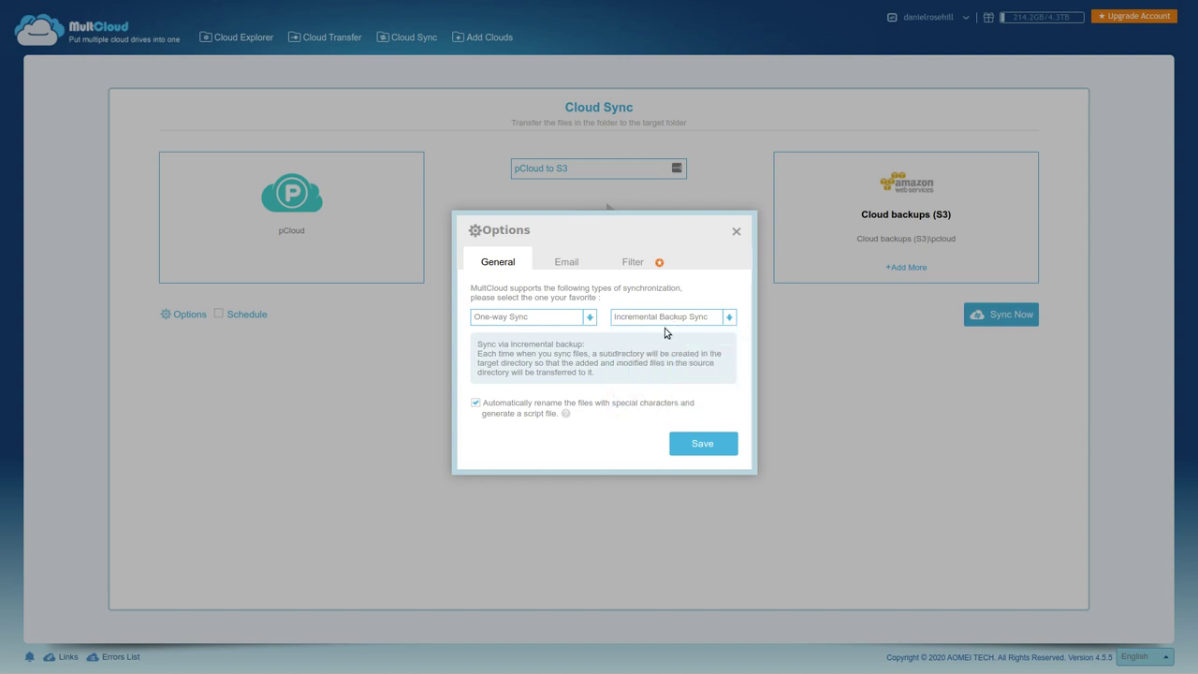
left_click(670, 321)
left_click(680, 410)
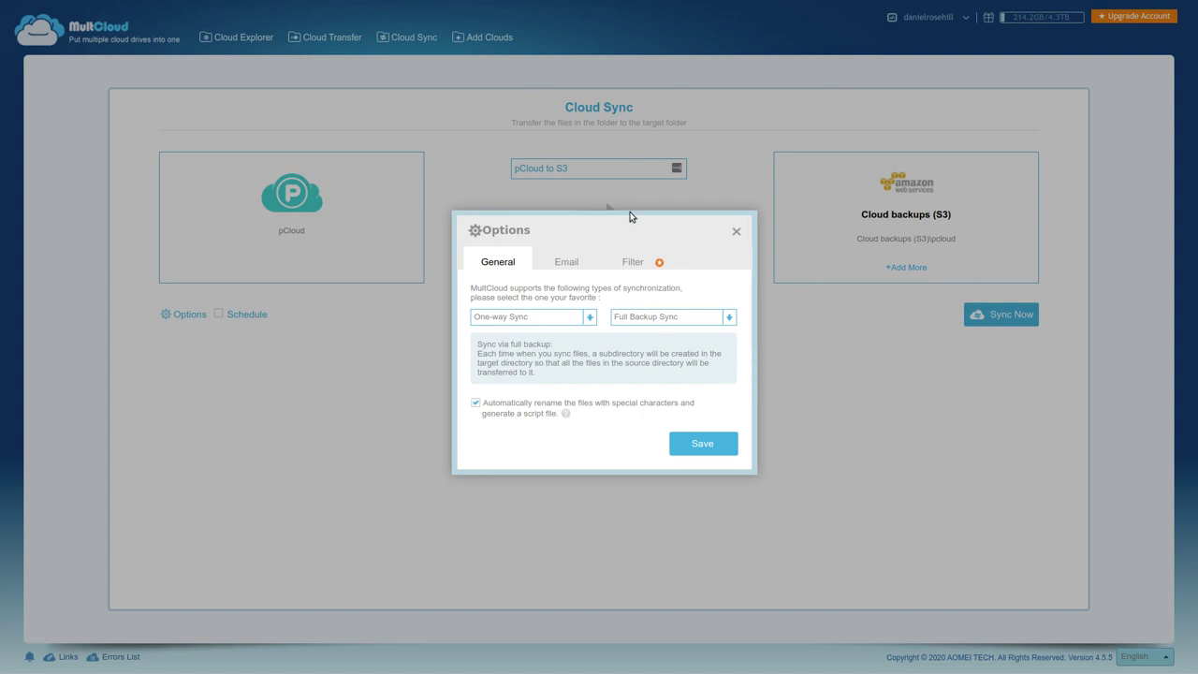
Set the one-way sync type to Simple Sync and save the task options.
left_click(713, 321)
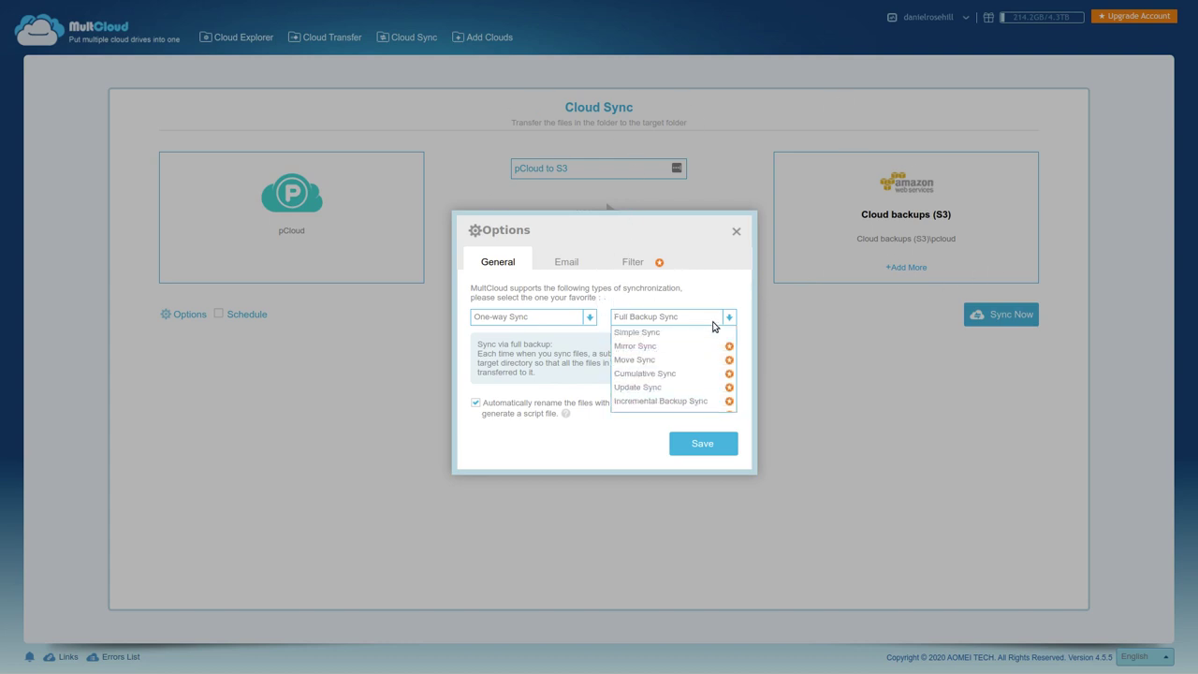
left_click(709, 333)
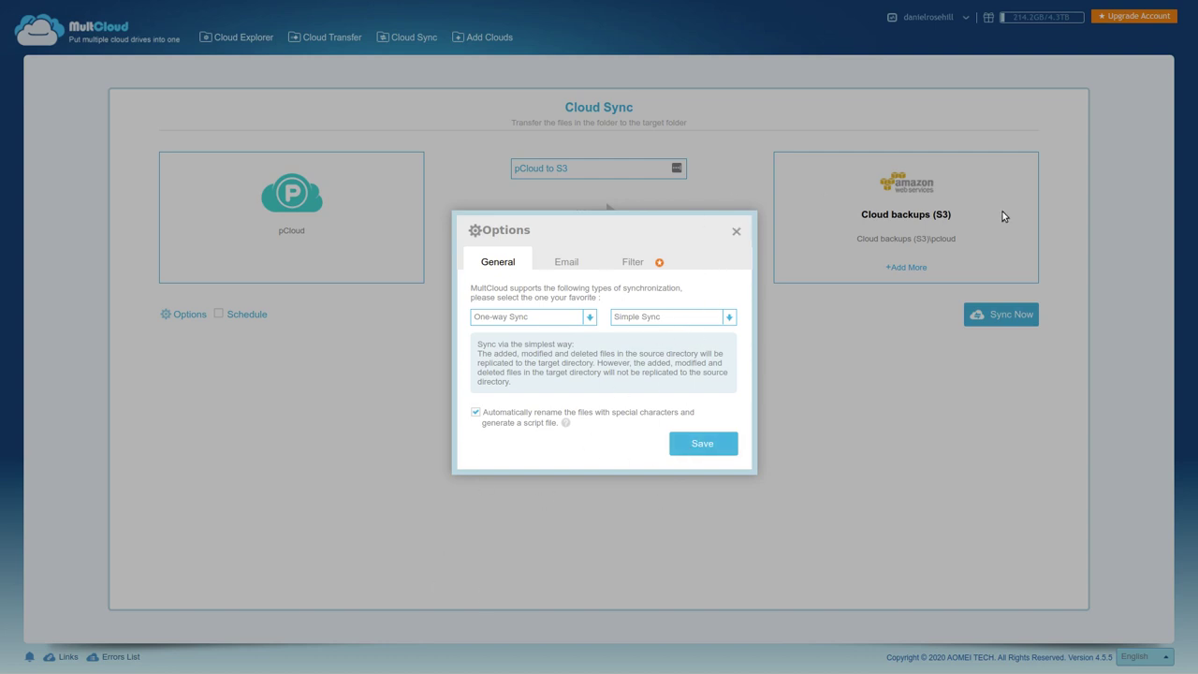
left_click(732, 450)
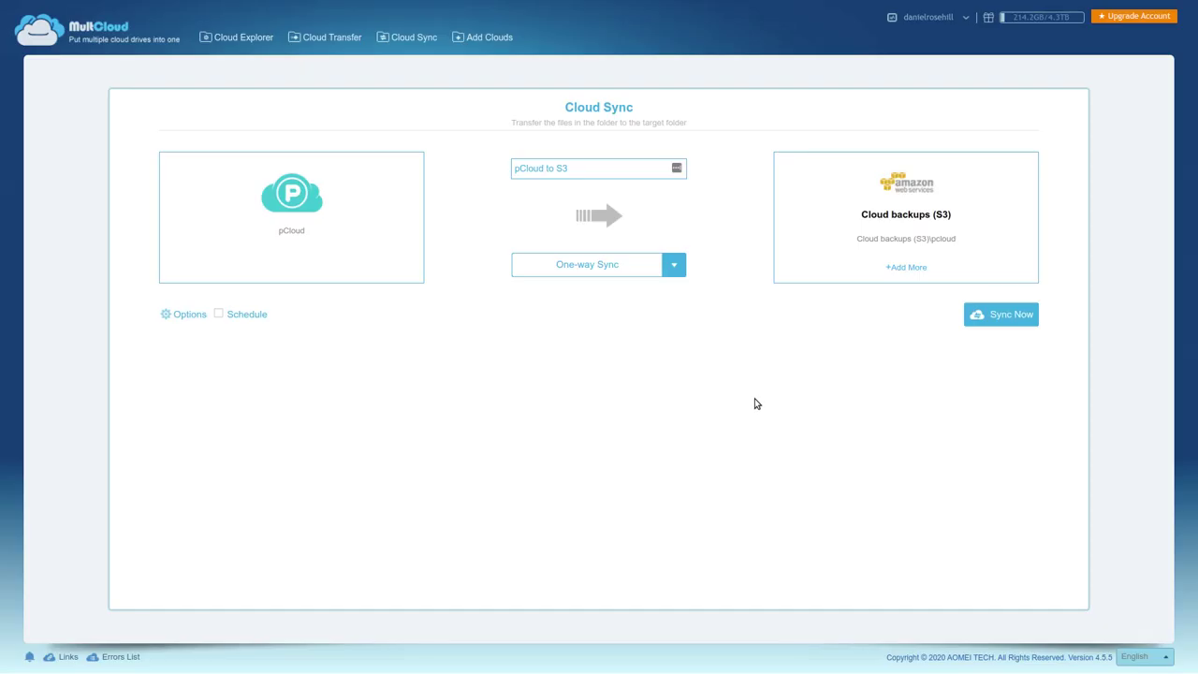
Open the sync task's schedule settings and review the once, daily, weekly and monthly options.
left_click(218, 320)
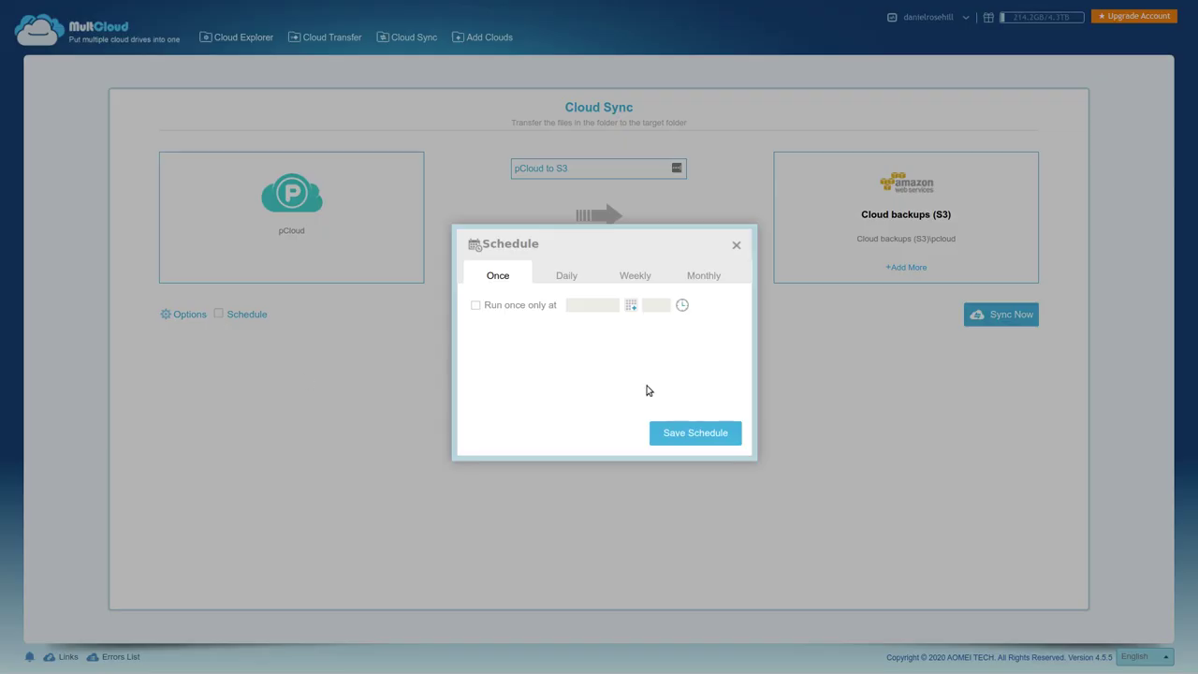
left_click(573, 277)
left_click(627, 277)
left_click(572, 277)
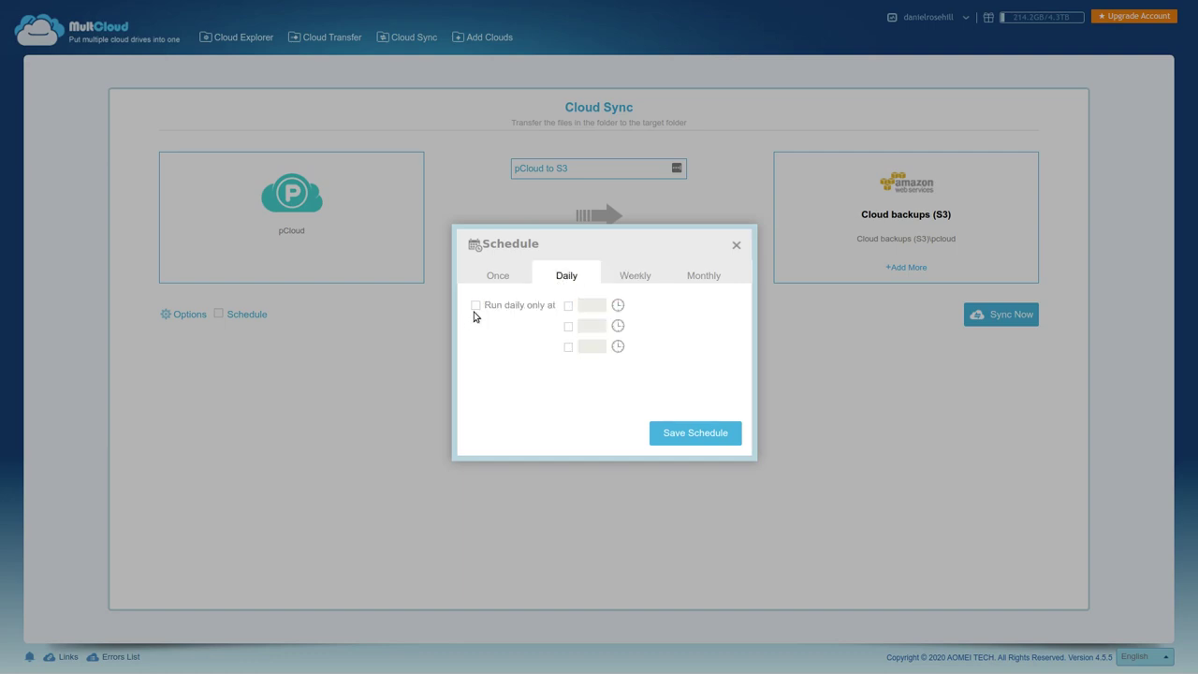
left_click(627, 284)
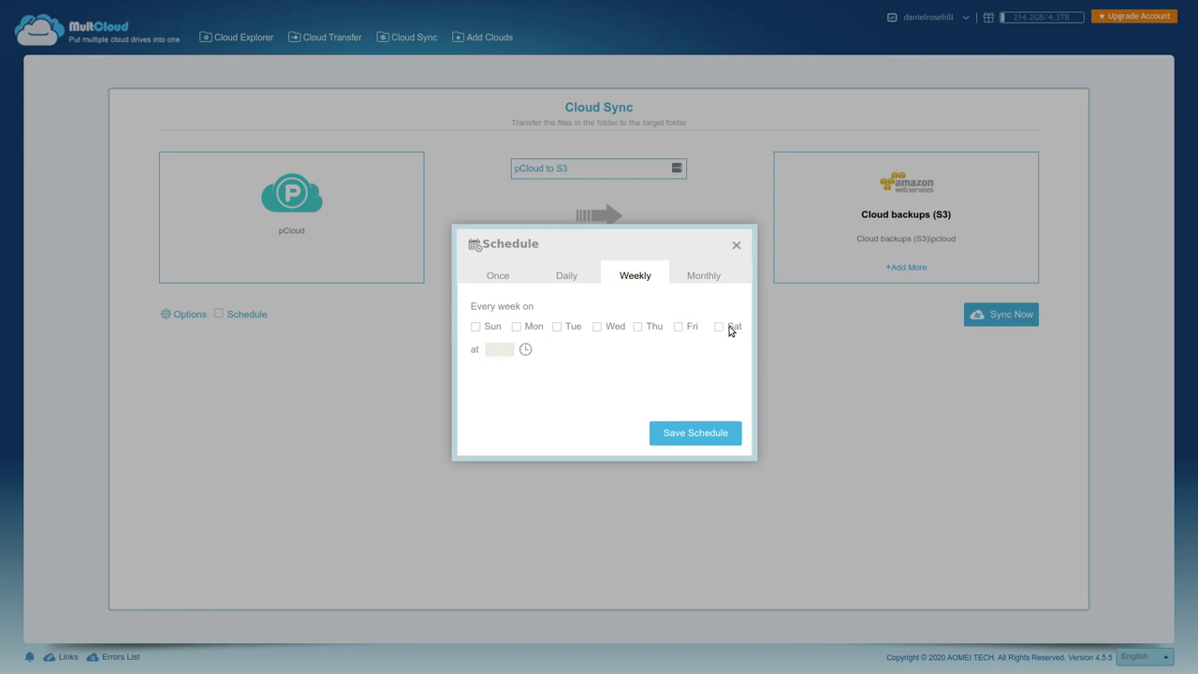
left_click(515, 327)
left_click(571, 330)
left_click(569, 335)
left_click(530, 323)
left_click(696, 271)
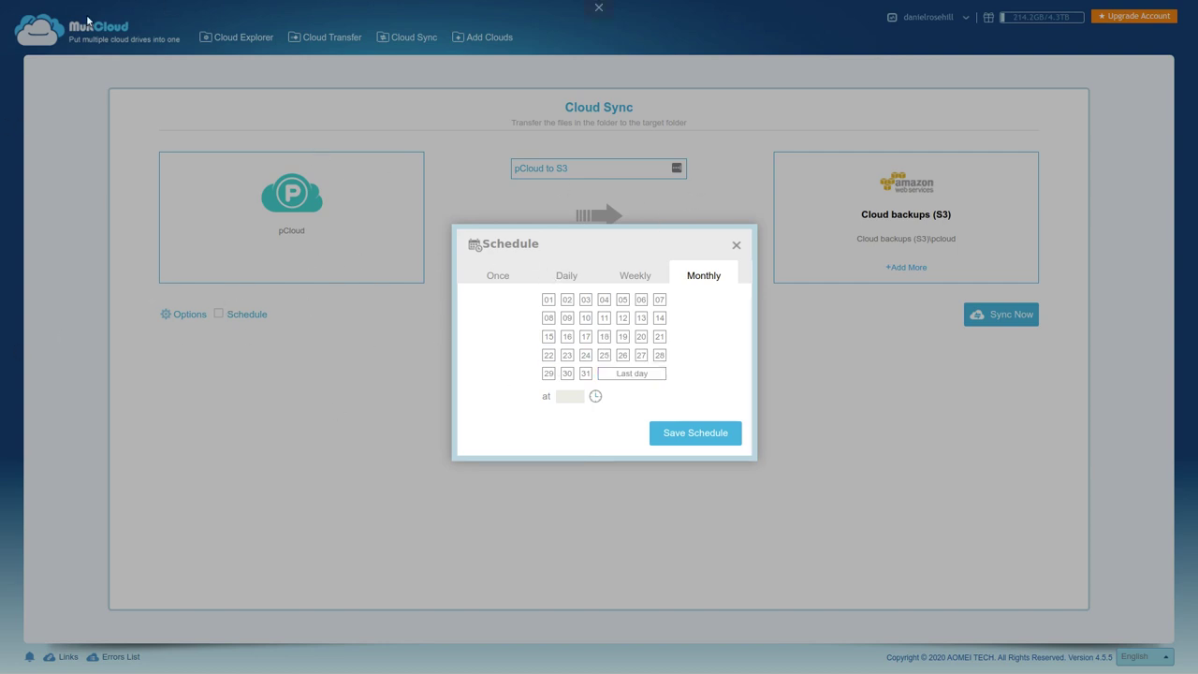
left_click(498, 284)
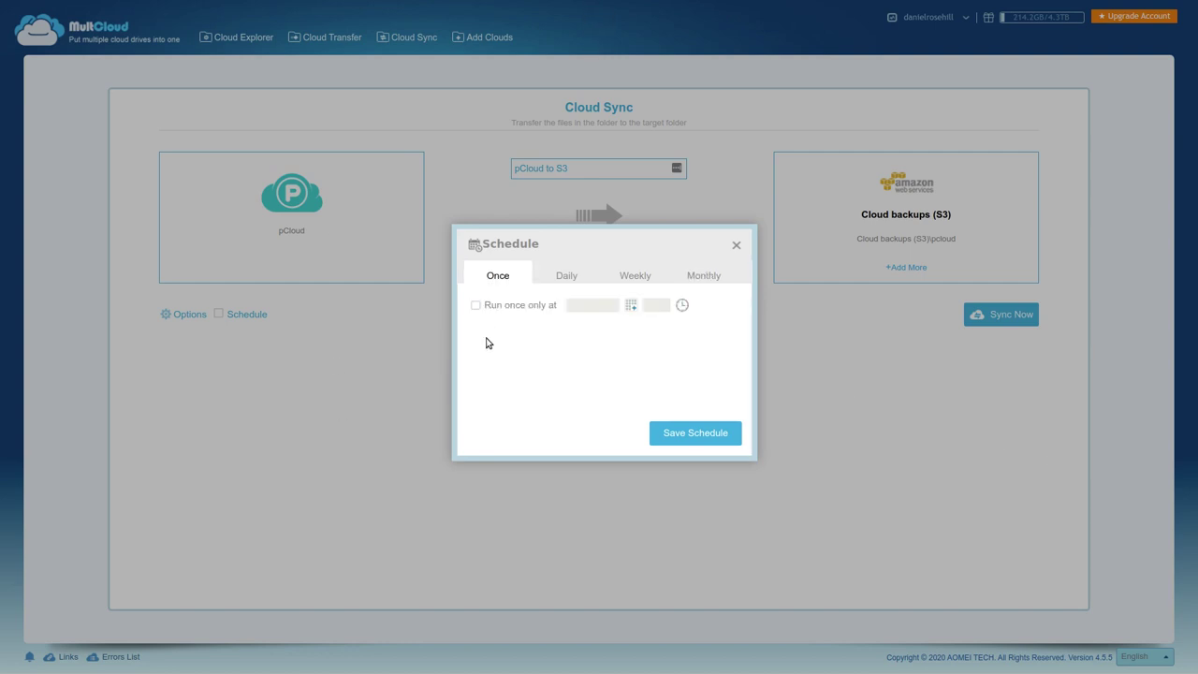
Schedule the sync to run every week on Sunday at 20:51 and save the schedule.
left_click(573, 281)
left_click(641, 278)
left_click(573, 277)
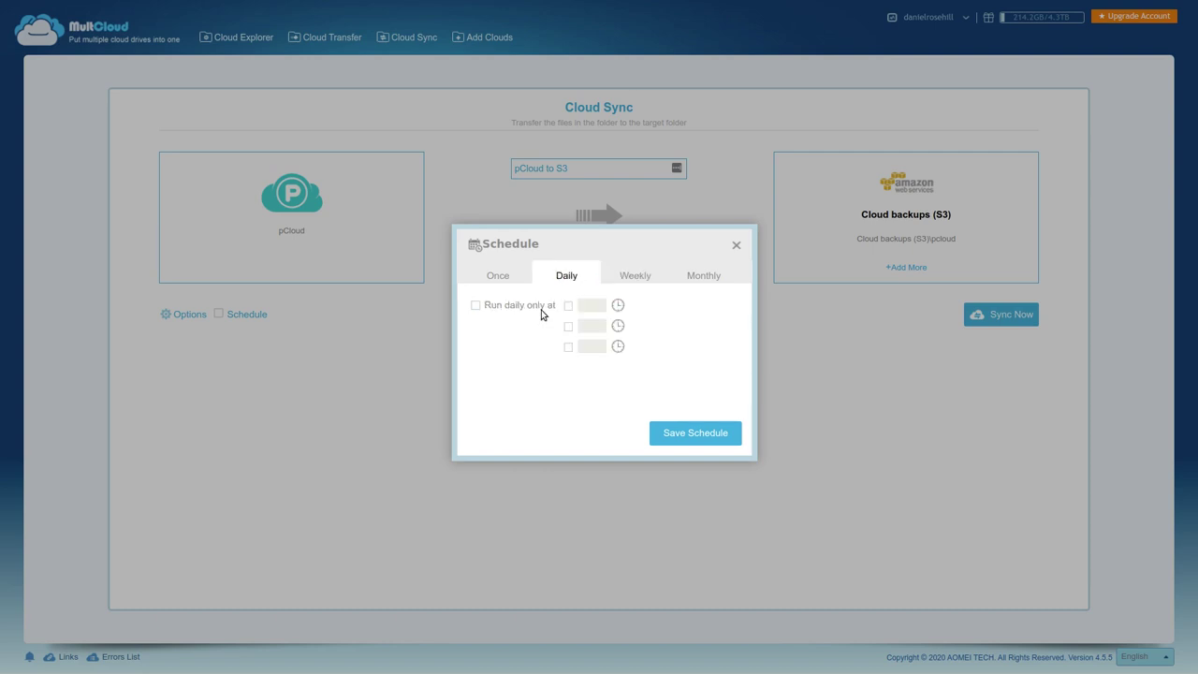
left_click(646, 279)
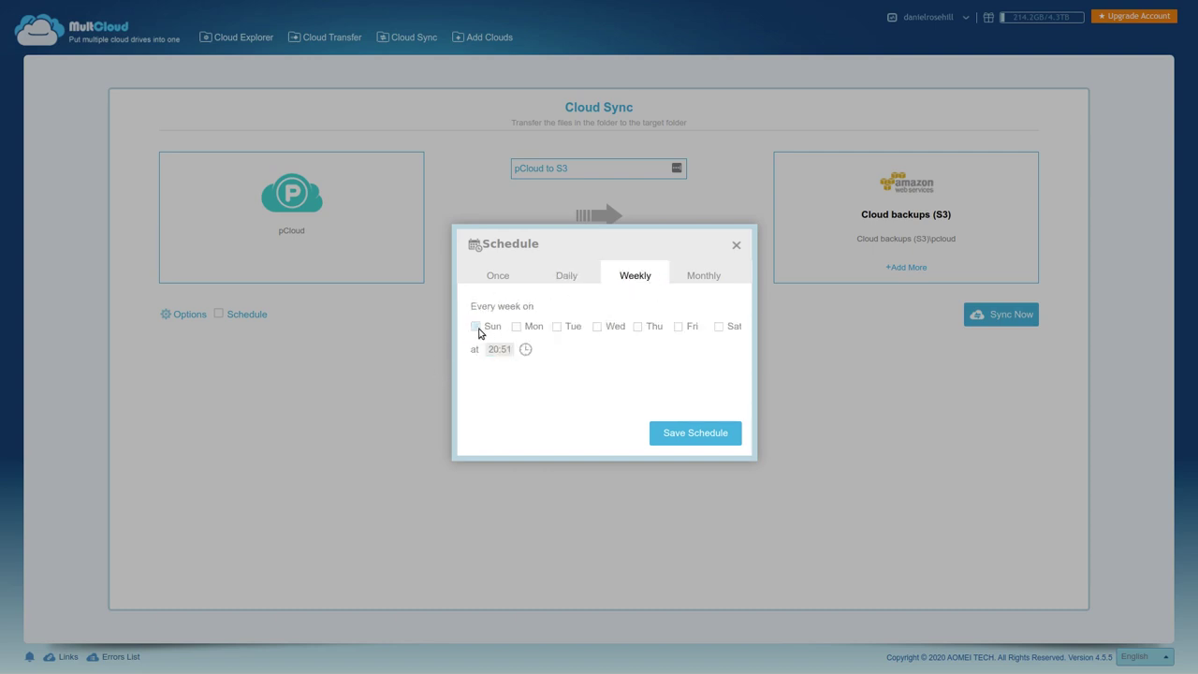
left_click(677, 441)
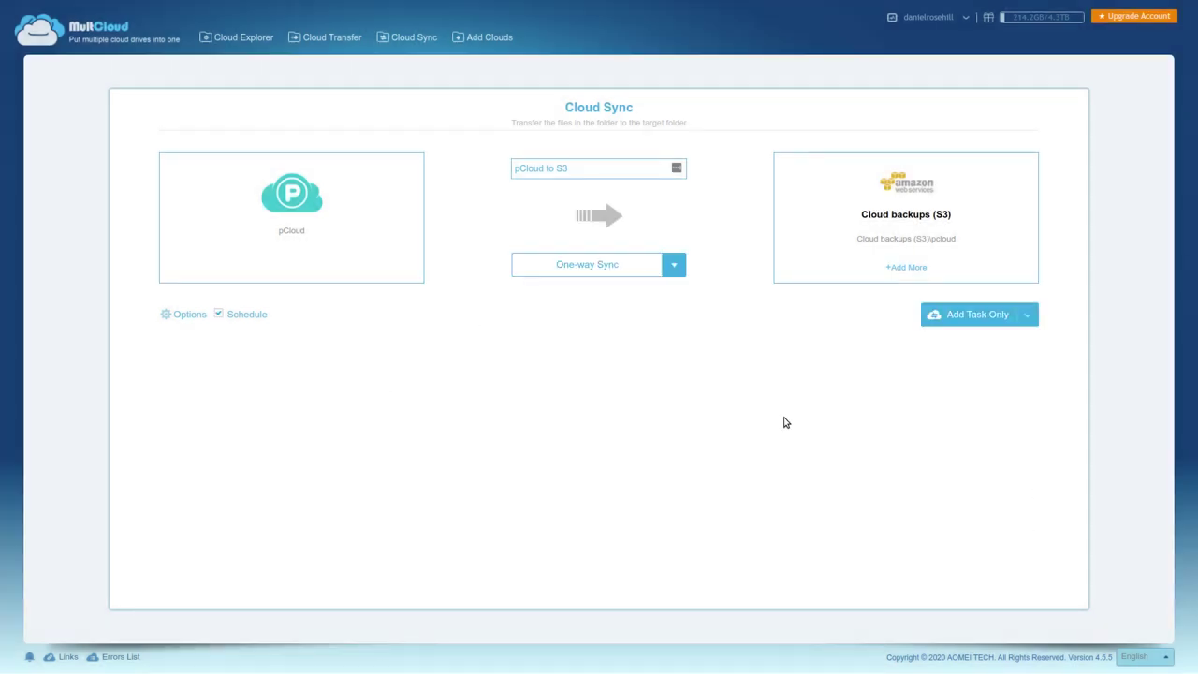
Add the scheduled pCloud to S3 task with an immediate sync and open the Task Manager.
left_click(1030, 320)
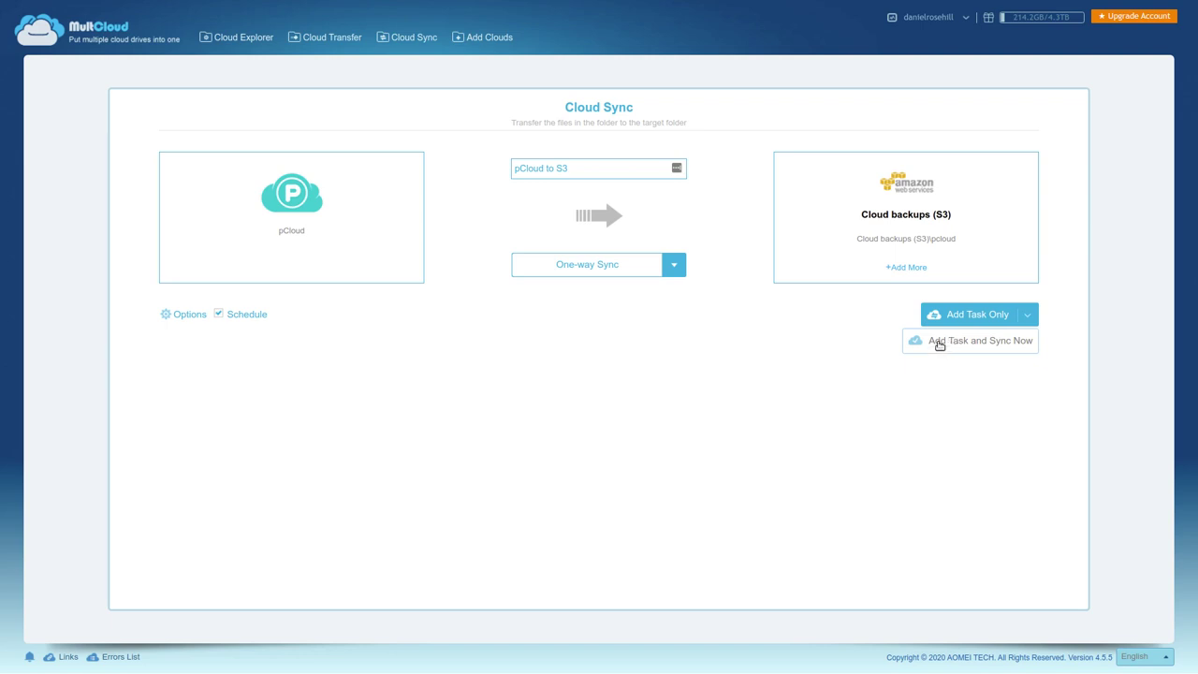
left_click(954, 349)
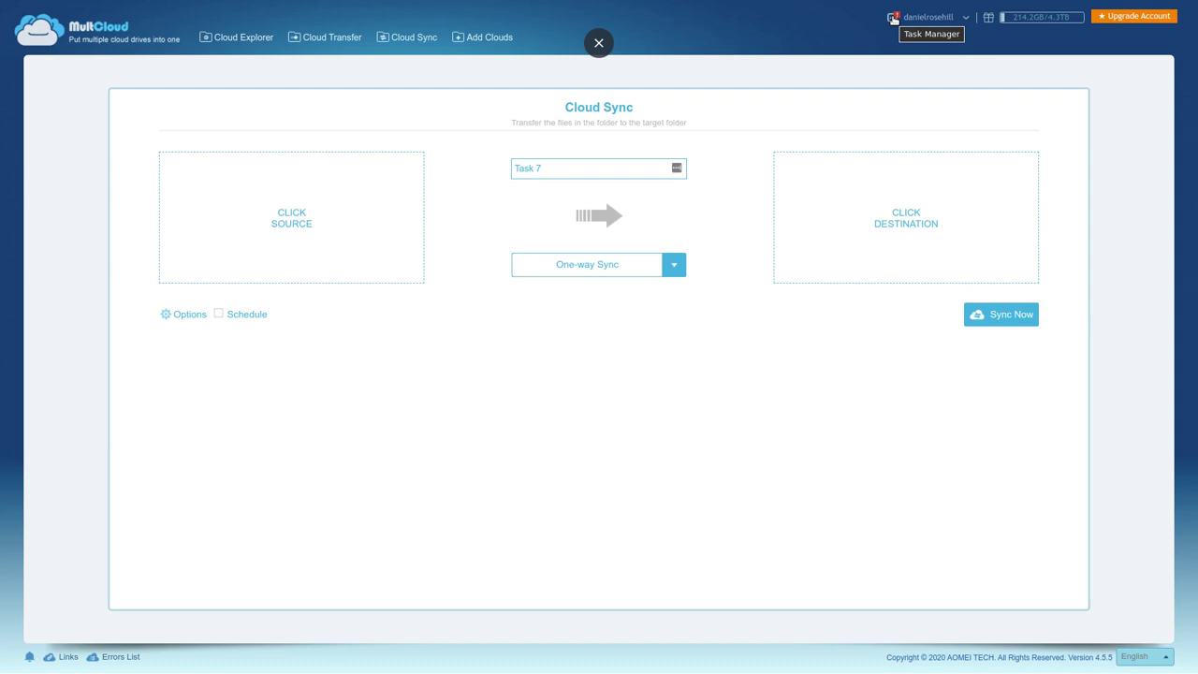
left_click(893, 19)
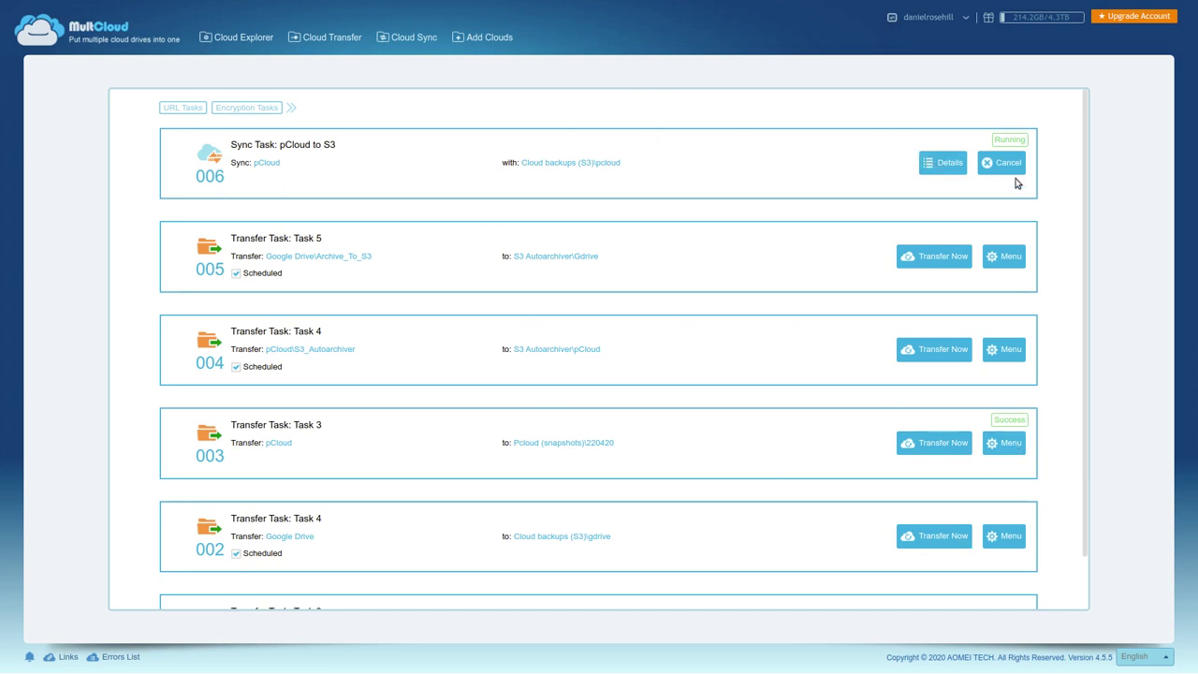
Check the detailed progress of the running pCloud to S3 sync task and cancel the run.
left_click(952, 163)
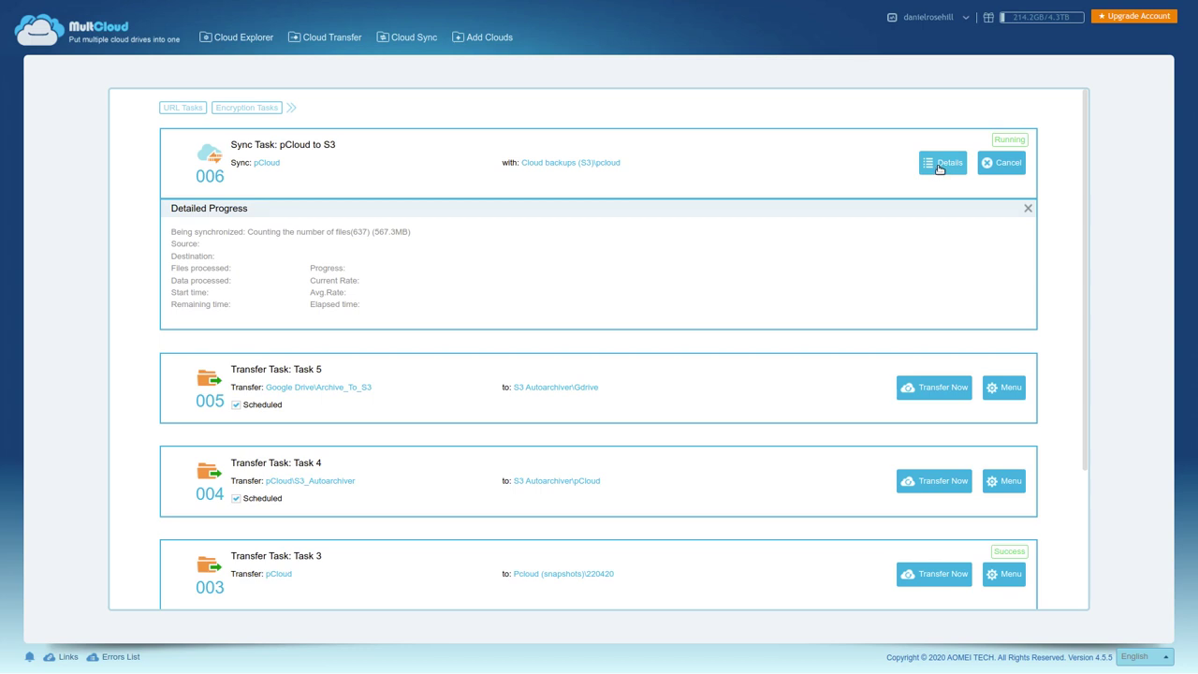
left_click(937, 168)
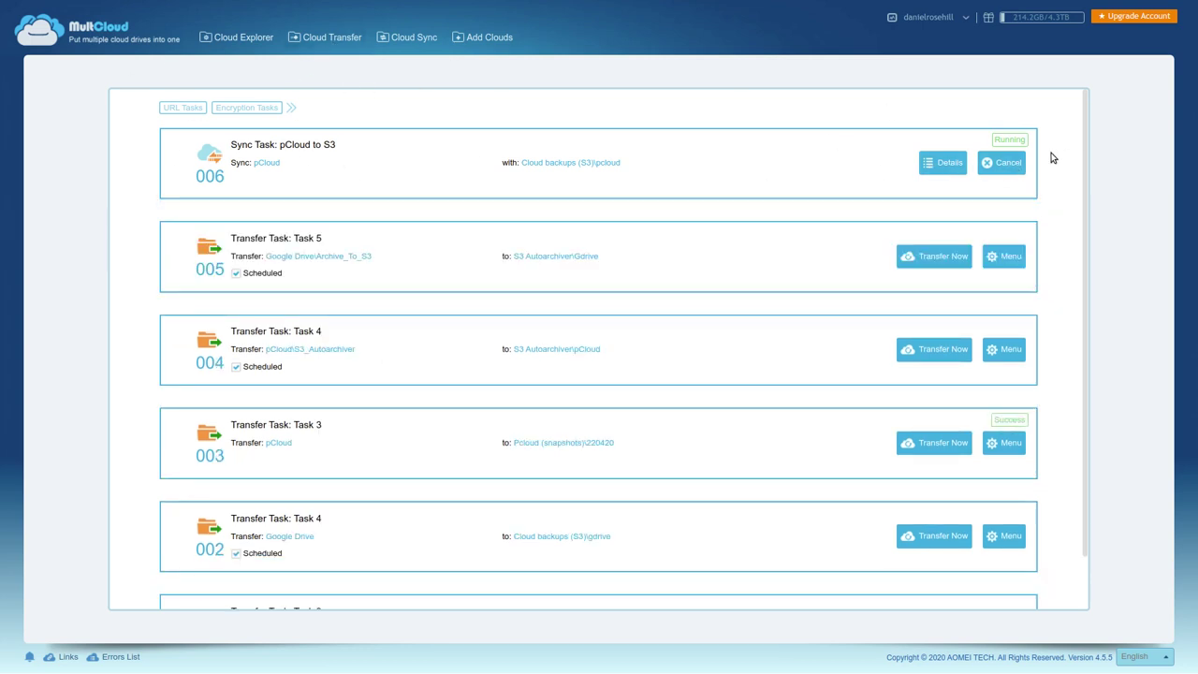
left_click(1007, 165)
left_click(672, 357)
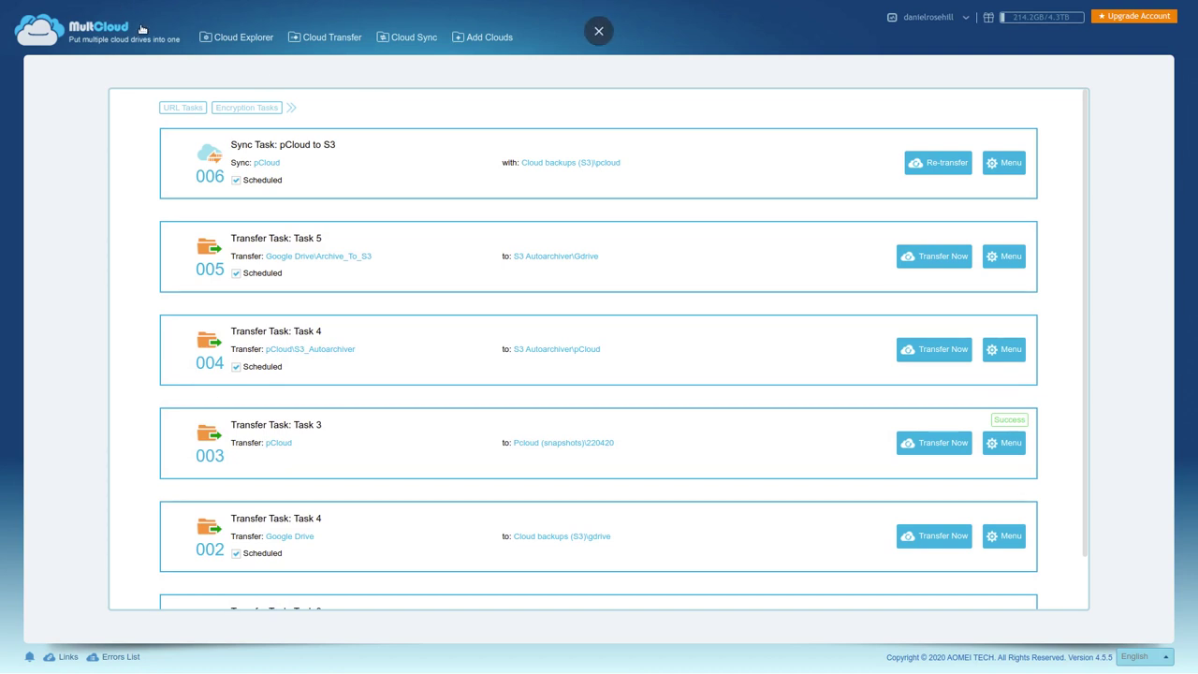
Open the Cloud Transfer page.
left_click(324, 40)
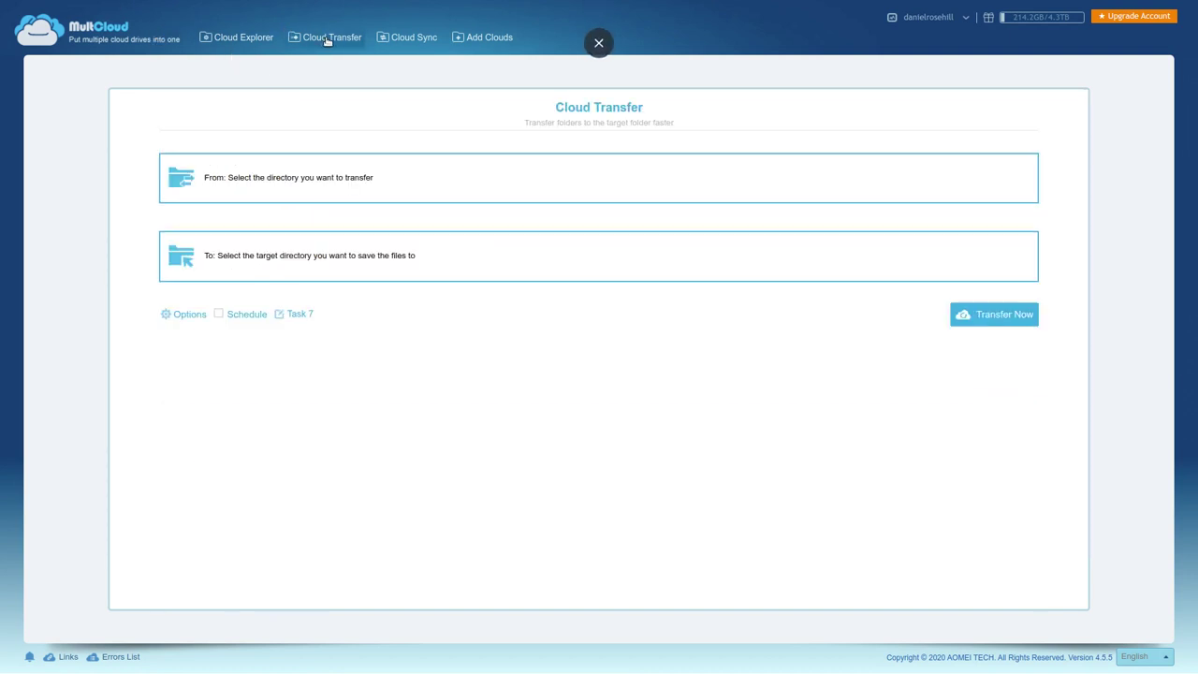